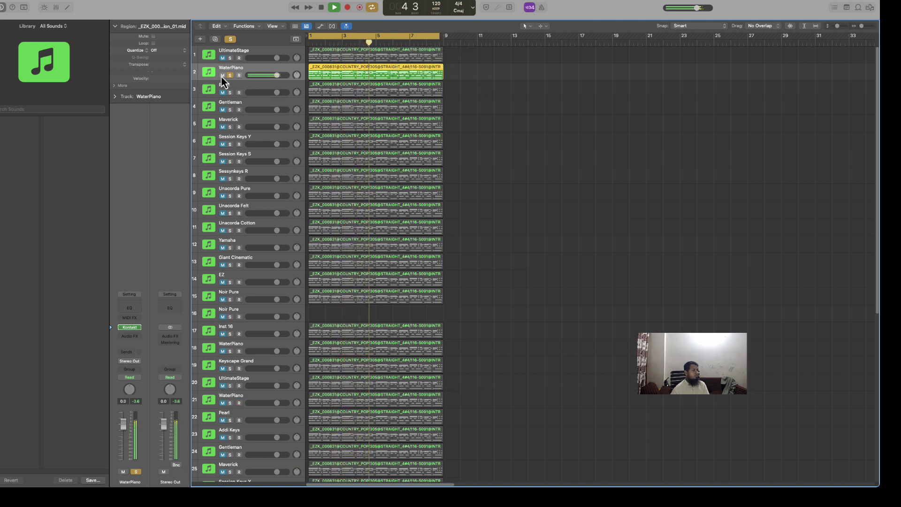
# Step: Solo the Pearl track in place of WaterPiano, and open WaterPiano's Kontakt instrument clear of the track list
pyautogui.click(230, 93)
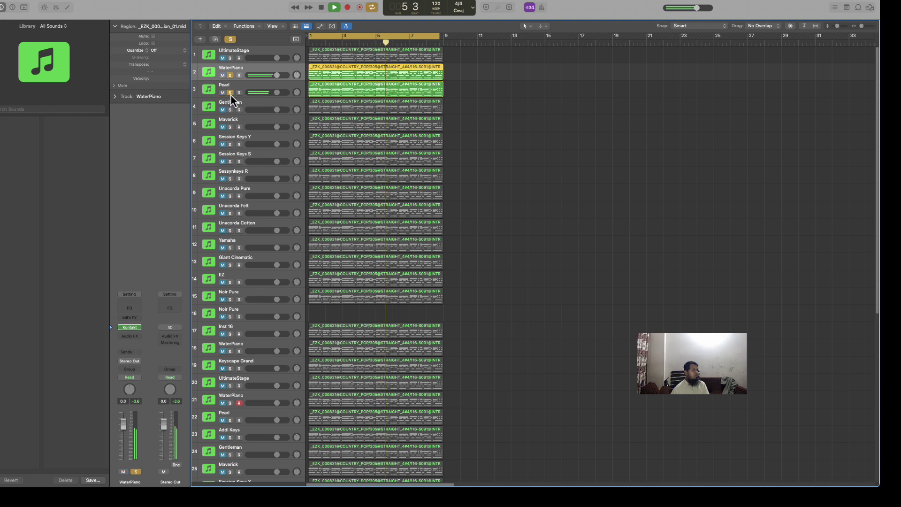
pyautogui.click(230, 75)
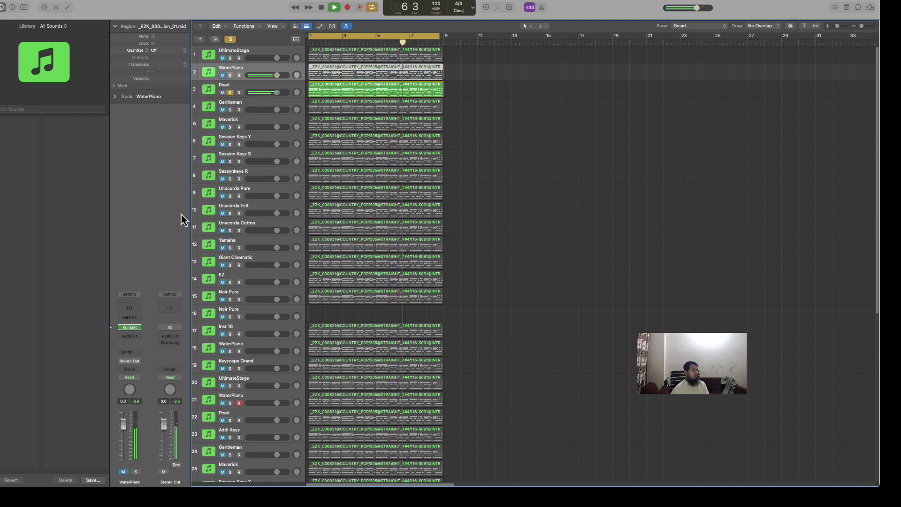
pyautogui.click(130, 328)
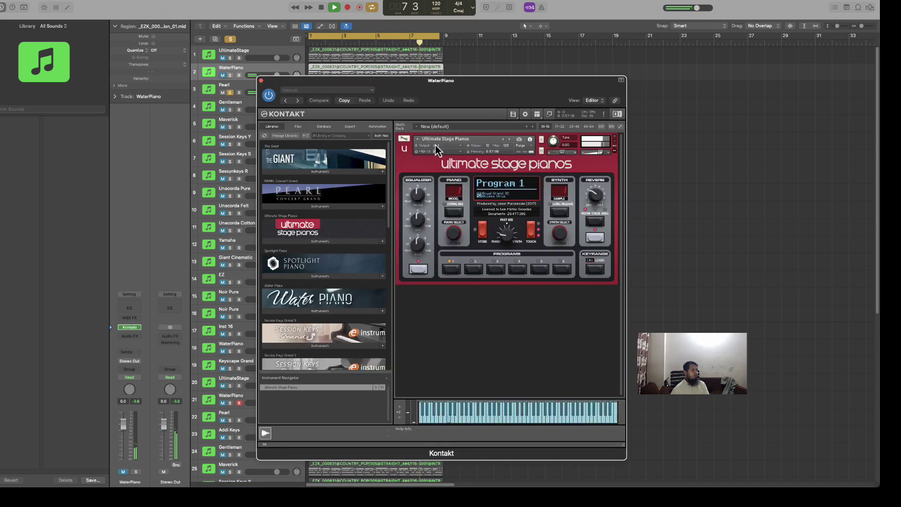
pyautogui.moveTo(472, 93); pyautogui.dragTo(657, 85)
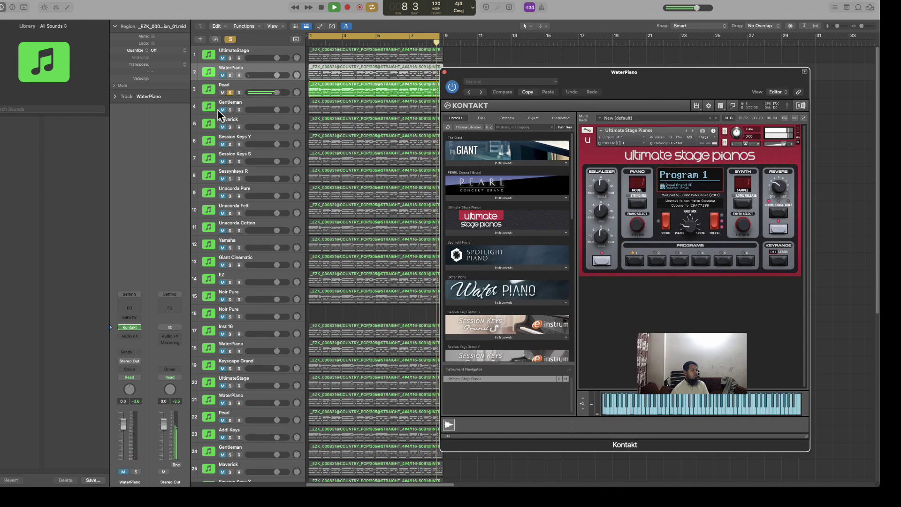
# Step: Solo the Gentleman track with Pearl muted, and close and reopen WaterPiano's Kontakt instrument
pyautogui.click(221, 98)
pyautogui.click(231, 113)
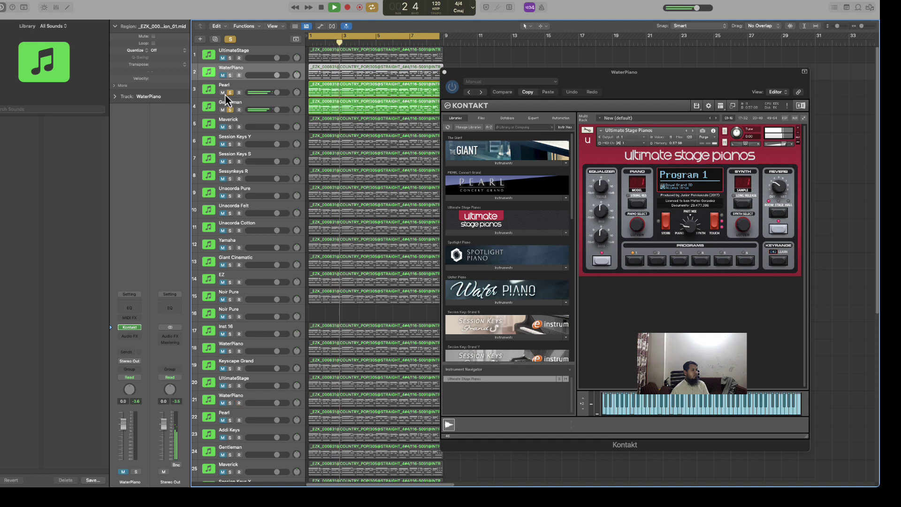
pyautogui.click(130, 327)
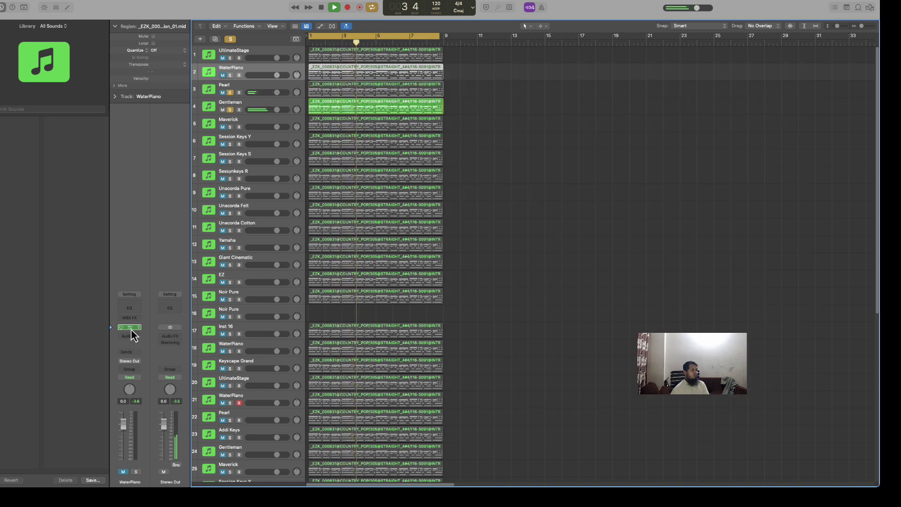
pyautogui.click(129, 327)
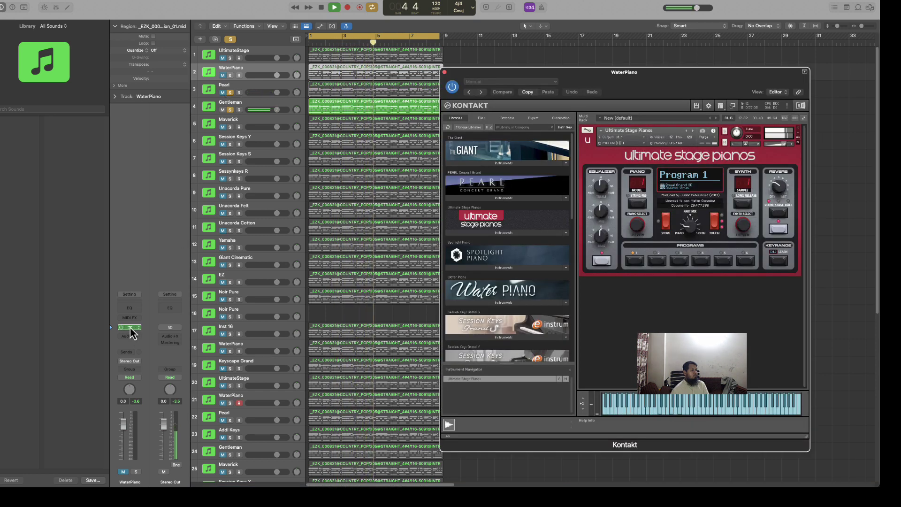
# Step: Replace the Pearl and Gentleman solos with Maverick, with Maverick's Kontakt instrument open beside the track list
pyautogui.click(262, 123)
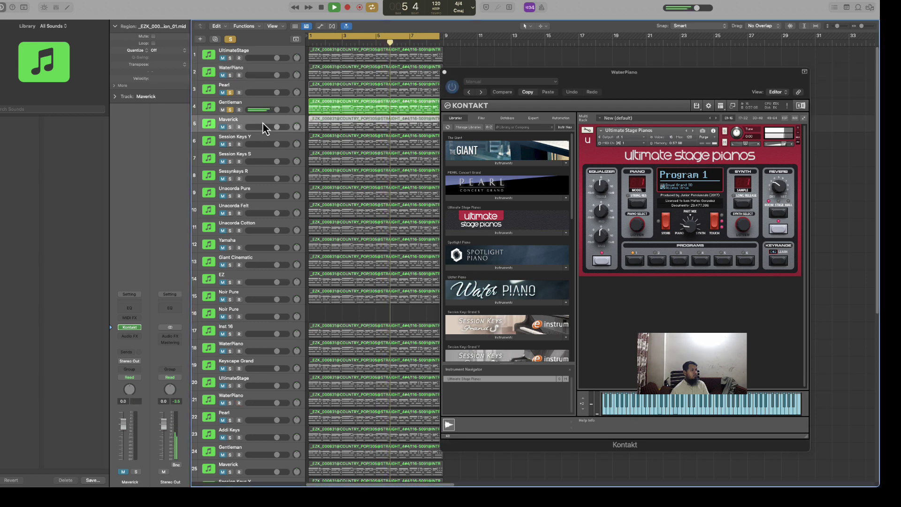
pyautogui.click(230, 92)
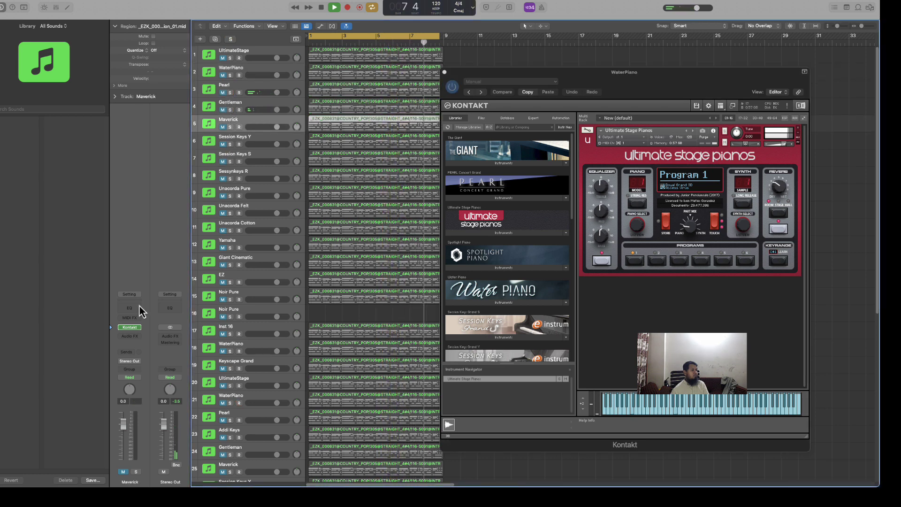
pyautogui.click(130, 326)
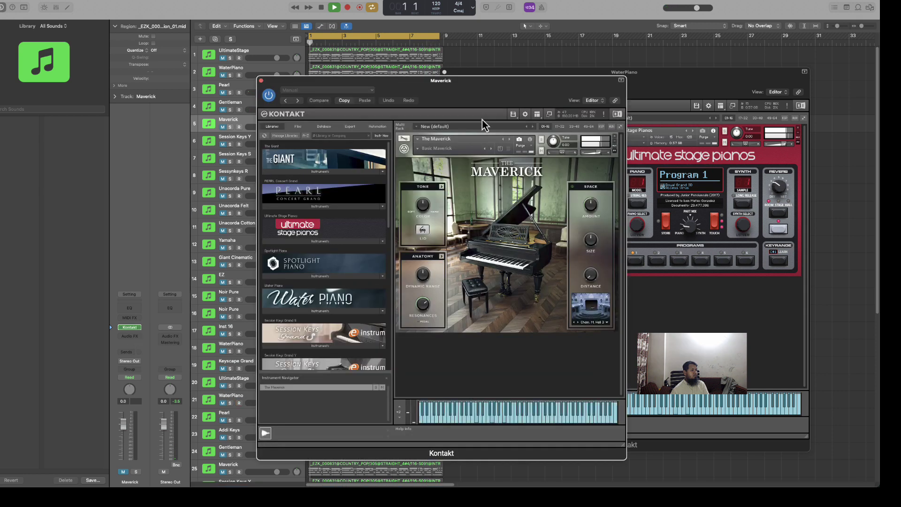
pyautogui.moveTo(482, 99); pyautogui.dragTo(631, 91)
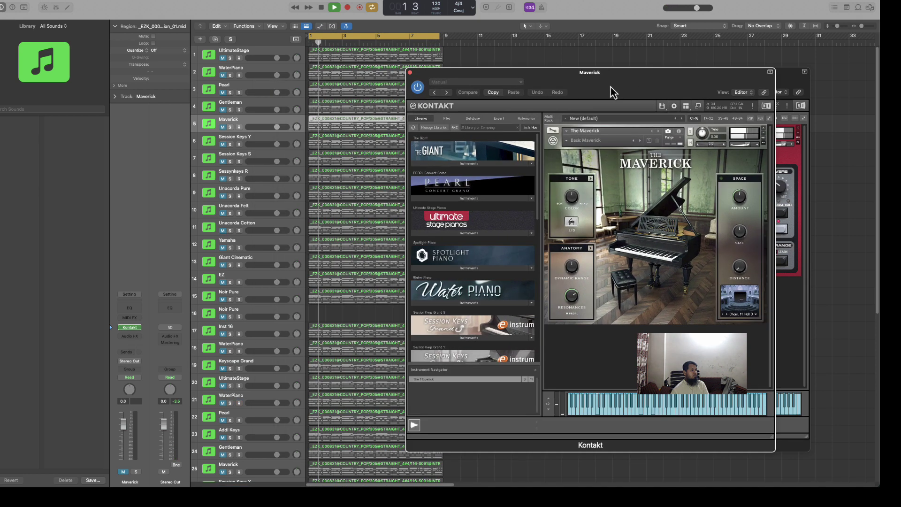
pyautogui.click(230, 127)
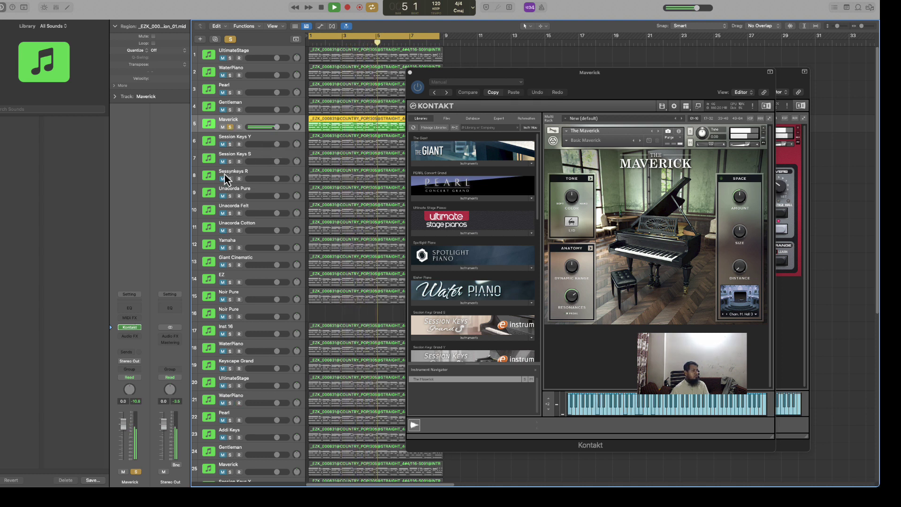
# Step: Open the Session Keys Y Kontakt instrument beside the track list, and solo that track with Maverick muted
pyautogui.click(243, 144)
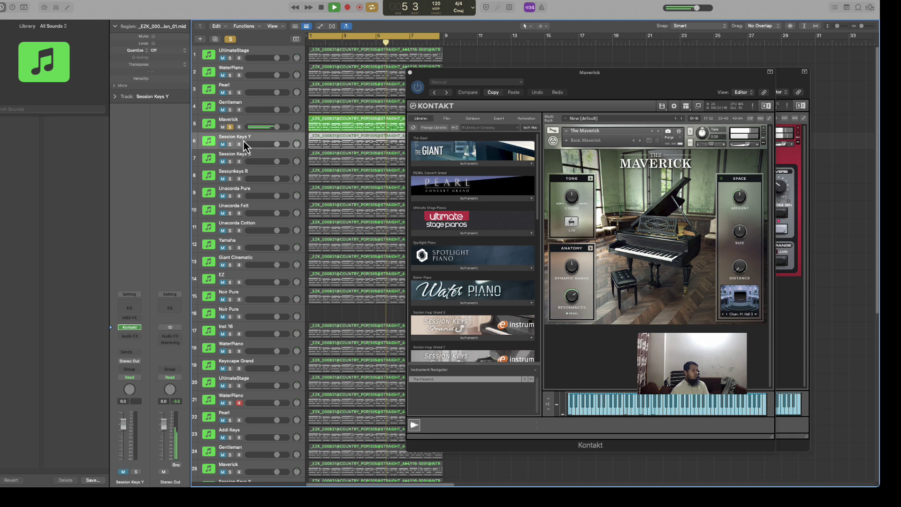
pyautogui.click(132, 327)
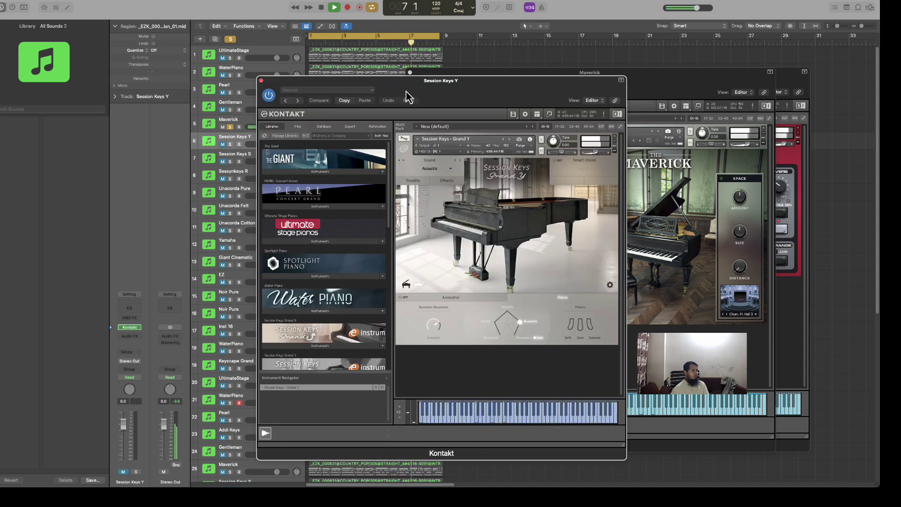
pyautogui.moveTo(407, 97); pyautogui.dragTo(601, 89)
pyautogui.click(224, 132)
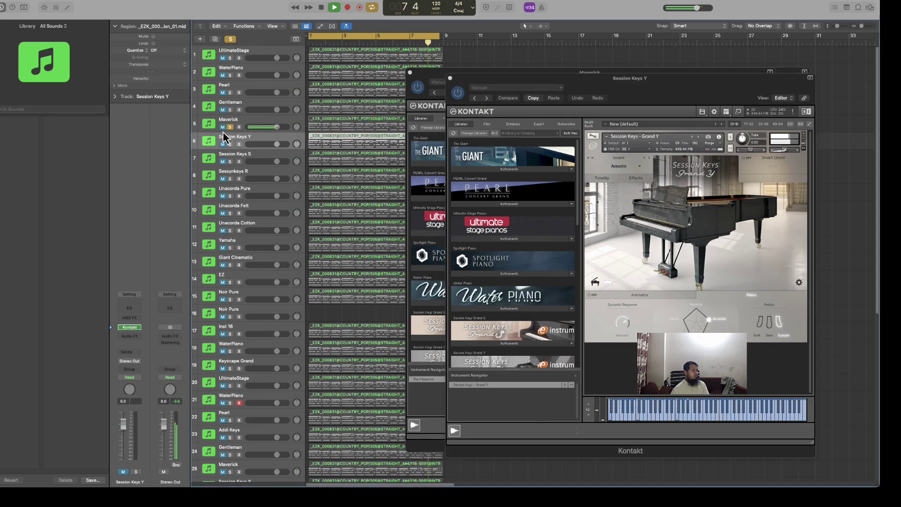
pyautogui.click(231, 146)
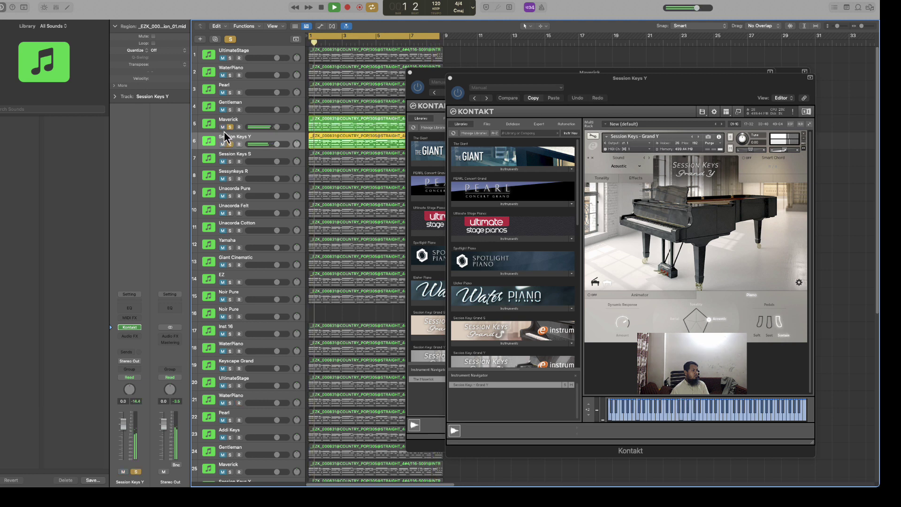
pyautogui.click(223, 130)
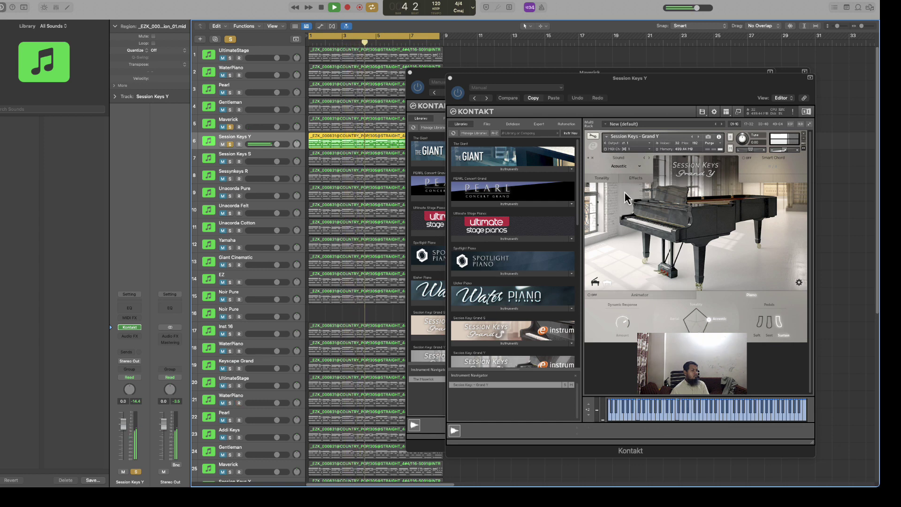
# Step: Solo Session Keys S with Session Keys Y muted, and close the Session Keys Y Kontakt instrument
pyautogui.click(230, 162)
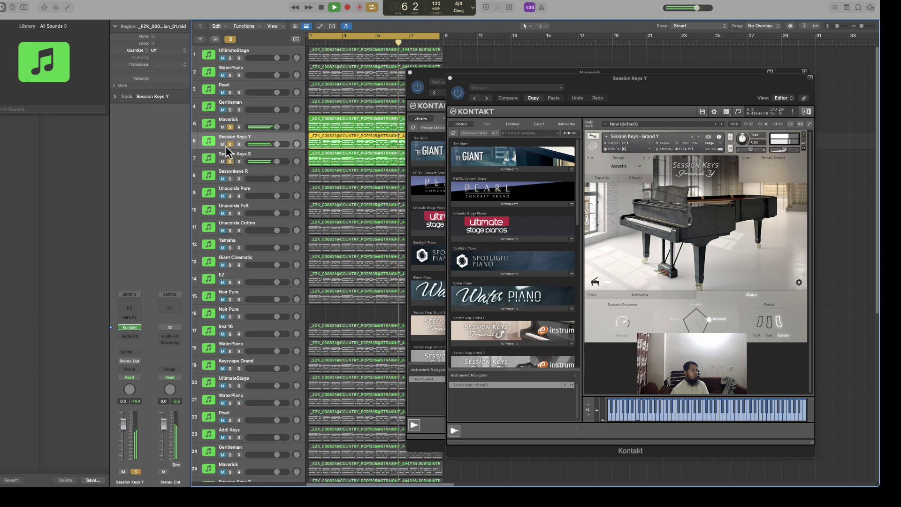
pyautogui.click(222, 144)
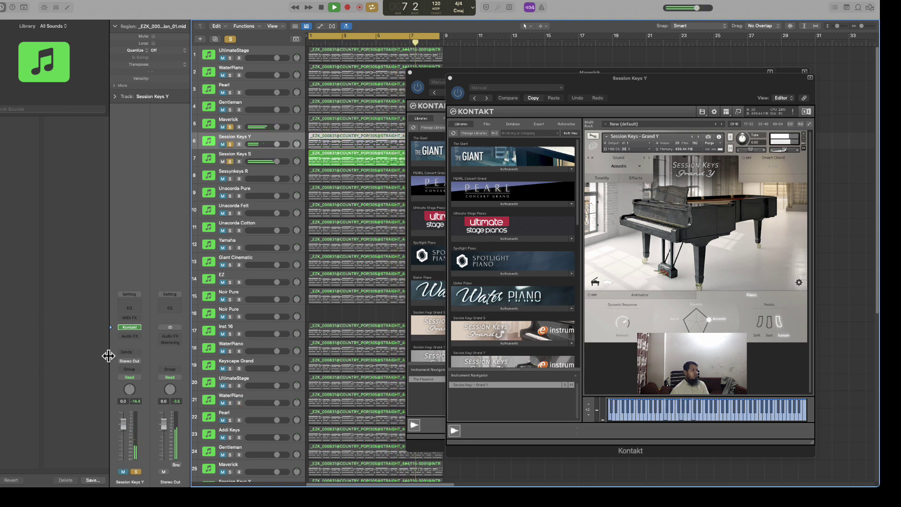
pyautogui.click(129, 328)
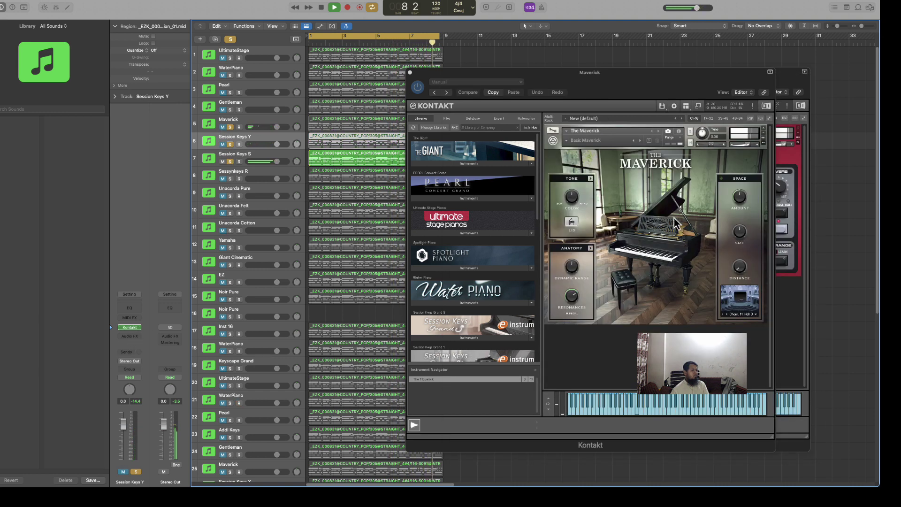
# Step: Mute Session Keys S and open the Sessynkeys R track's Kontakt instrument clear of the track list
pyautogui.click(254, 176)
pyautogui.click(221, 176)
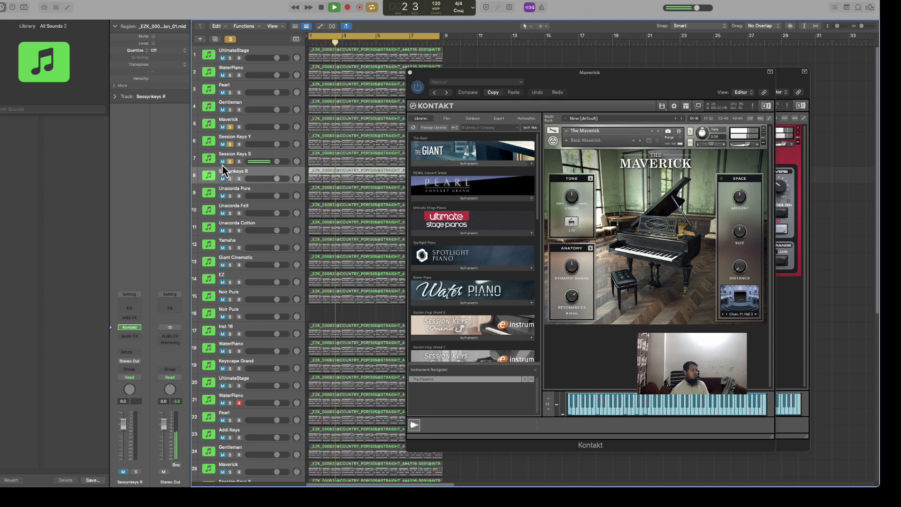
pyautogui.click(129, 327)
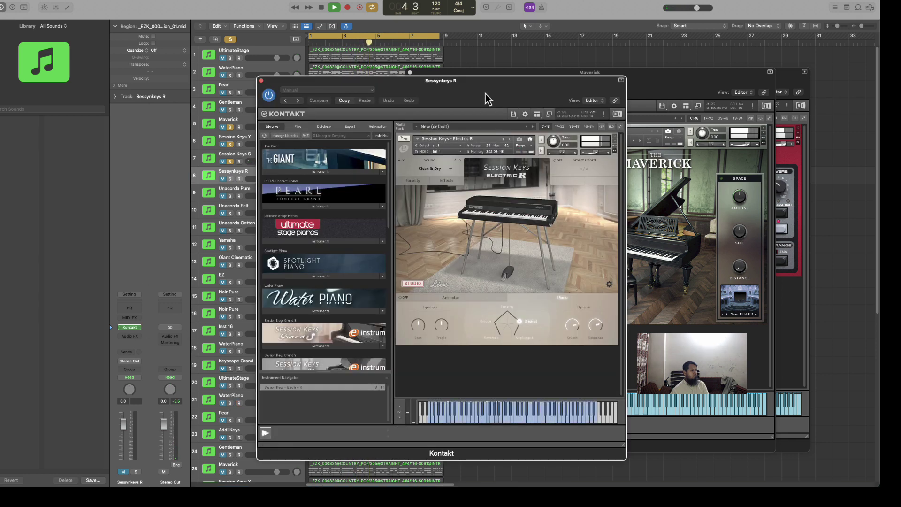
pyautogui.moveTo(488, 98); pyautogui.dragTo(641, 94)
# Step: Audition Sessynkeys R alone by soloing it and muting Session Keys S, Session Keys Y and Maverick
pyautogui.click(230, 180)
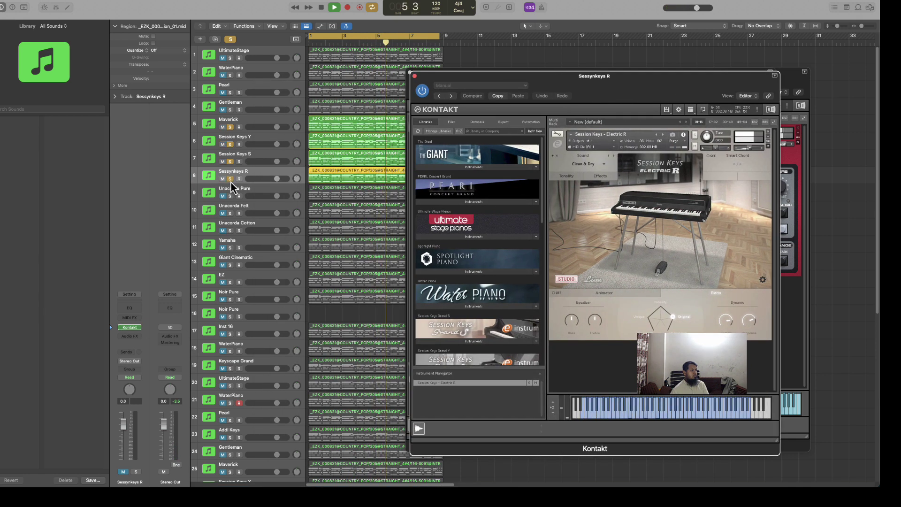
pyautogui.click(223, 162)
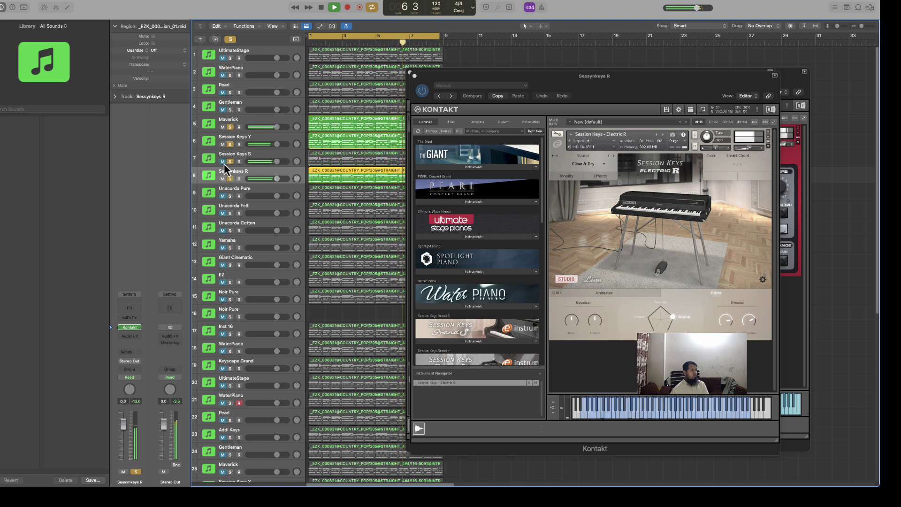
pyautogui.click(223, 144)
pyautogui.click(223, 127)
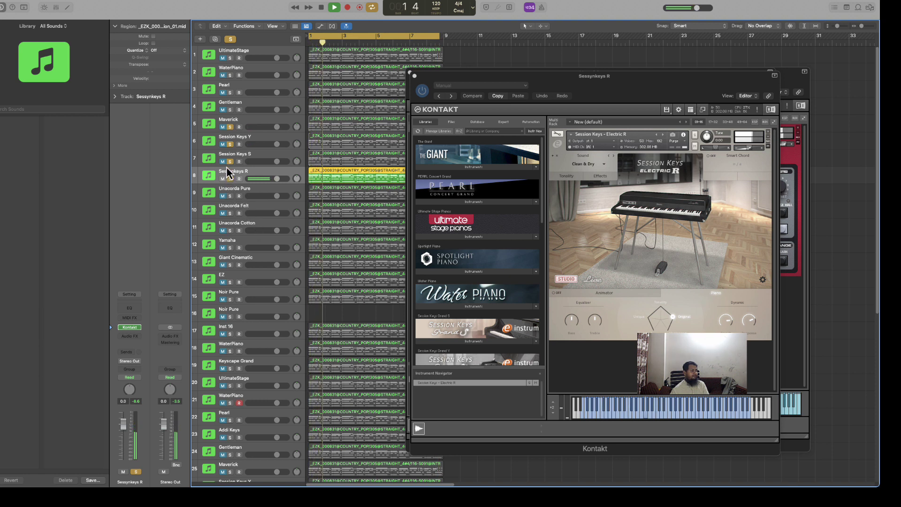
# Step: Remove the solo from Maverick and mute Session Keys Y, Session Keys S and Sessynkeys R
pyautogui.click(230, 130)
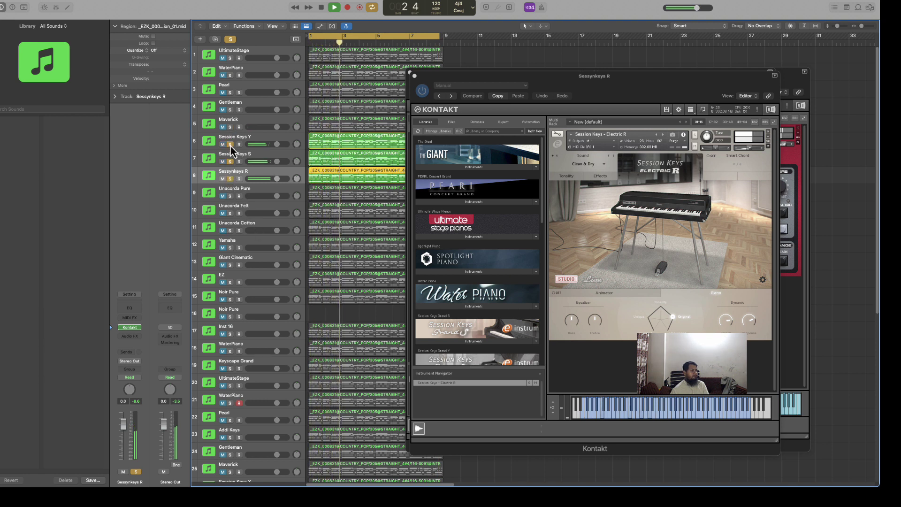
pyautogui.click(223, 144)
pyautogui.click(222, 161)
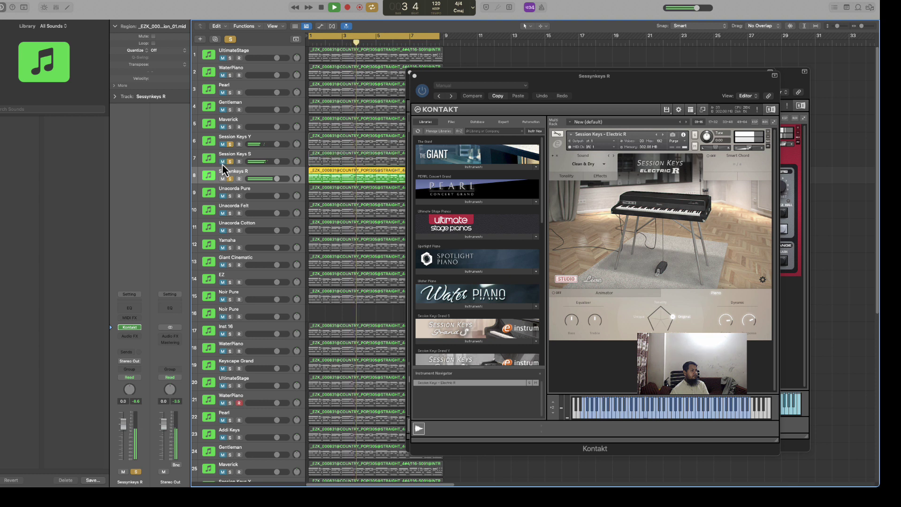
pyautogui.click(222, 179)
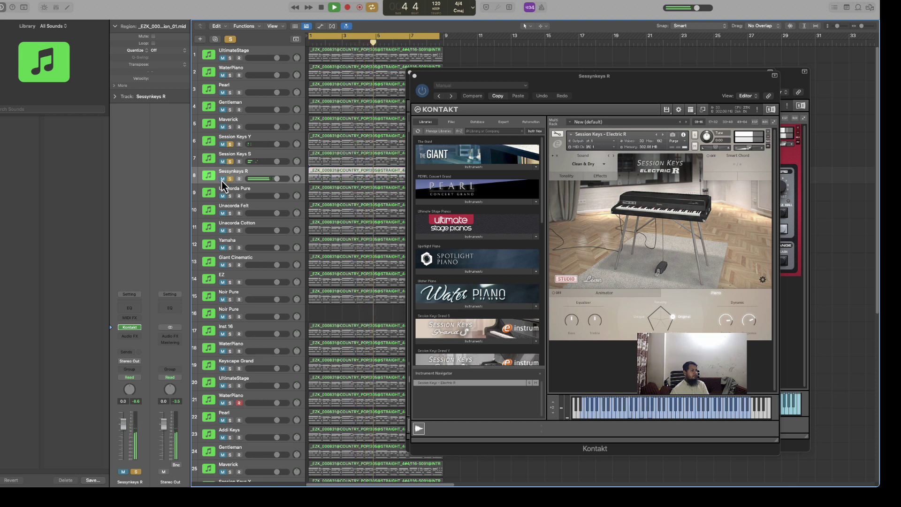
pyautogui.click(230, 179)
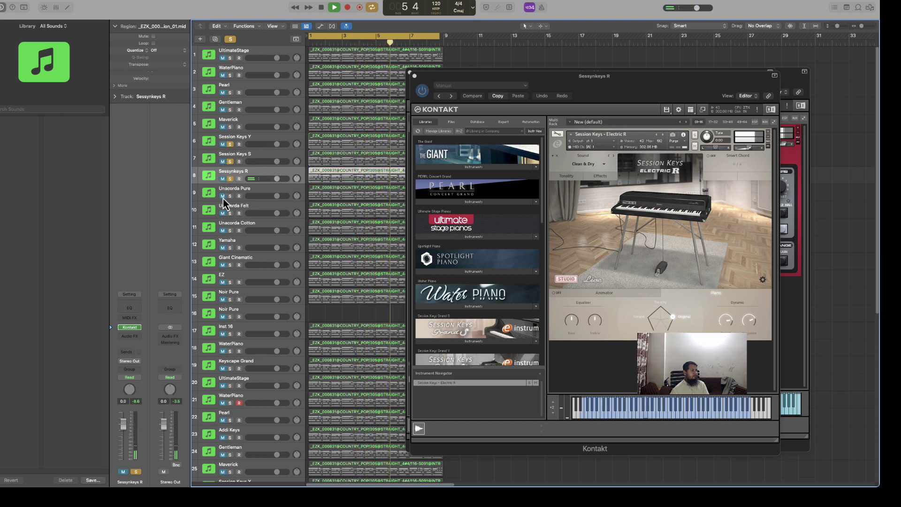
# Step: Solo Unacorda Pure and remove the solos from Sessynkeys R, Session Keys S and Session Keys Y
pyautogui.click(228, 197)
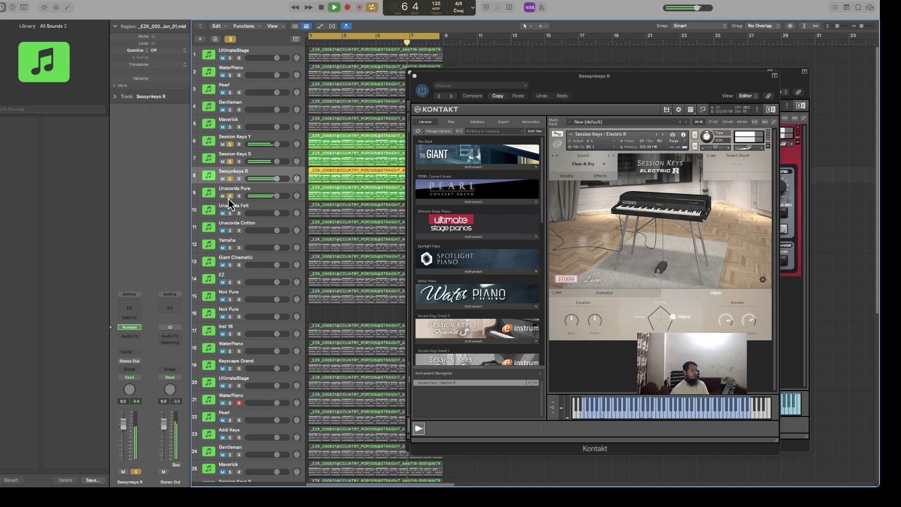
pyautogui.click(230, 179)
pyautogui.click(230, 162)
pyautogui.click(229, 146)
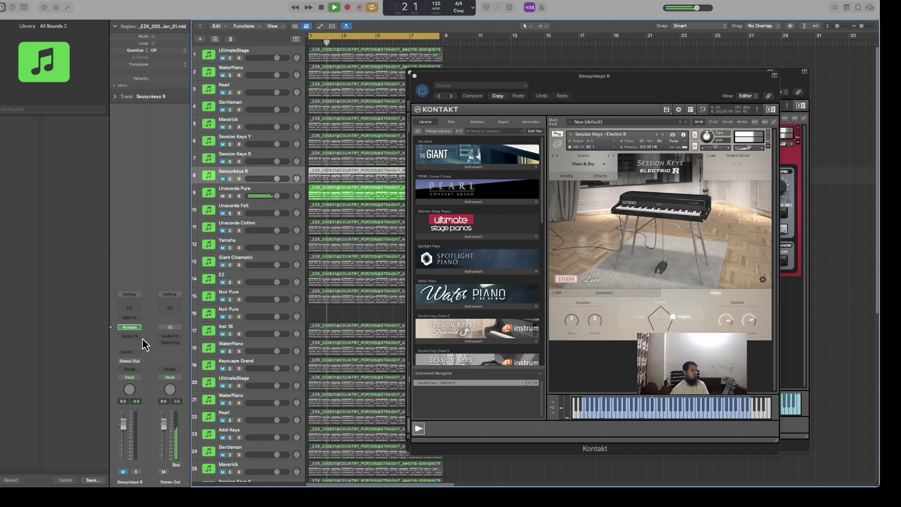
# Step: Replace the Sessynkeys R instrument window with Unacorda Pure's Kontakt instrument, and solo the Unacorda Pure track
pyautogui.click(130, 327)
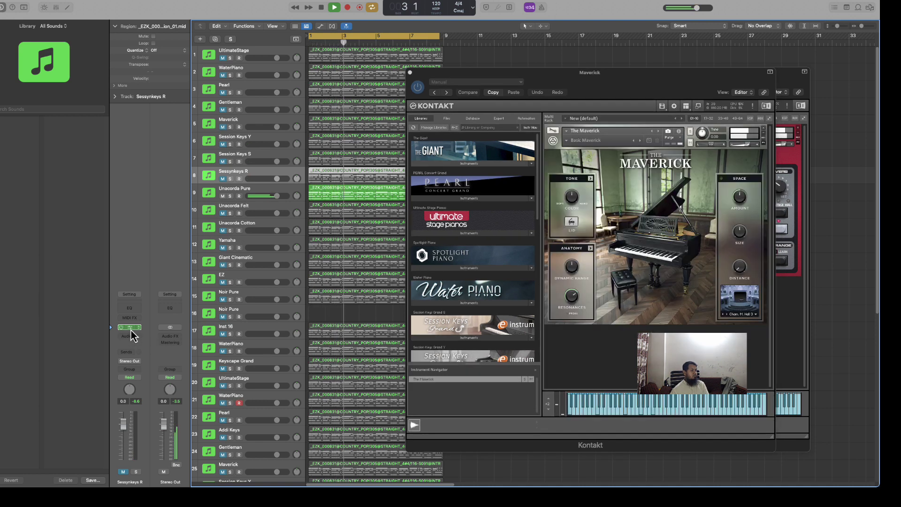
pyautogui.click(260, 195)
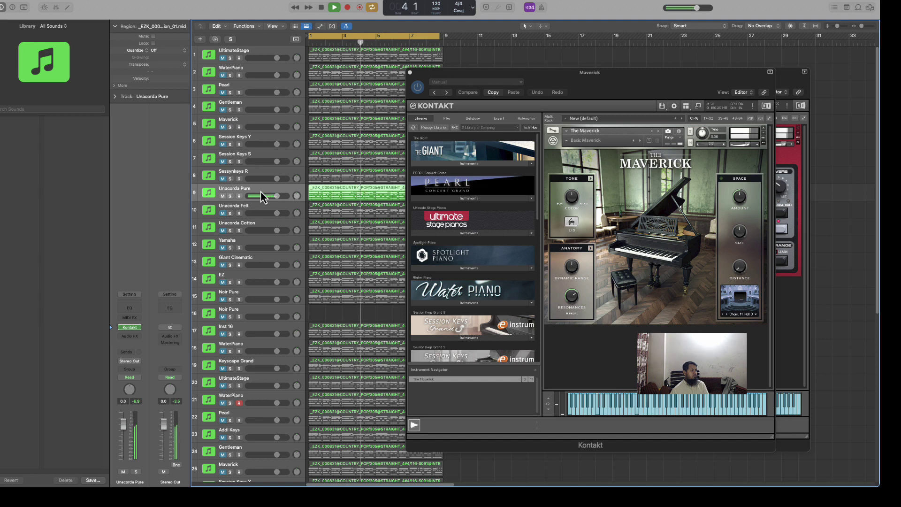
pyautogui.click(130, 327)
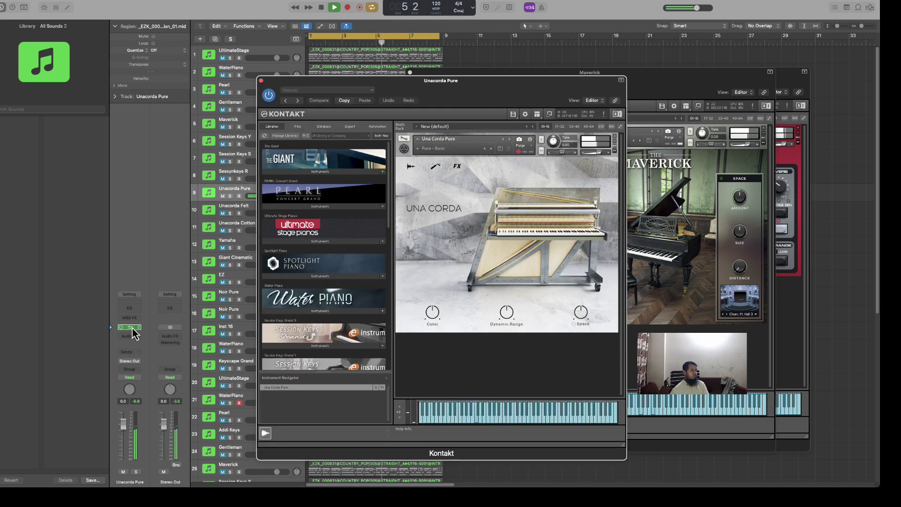
pyautogui.click(229, 196)
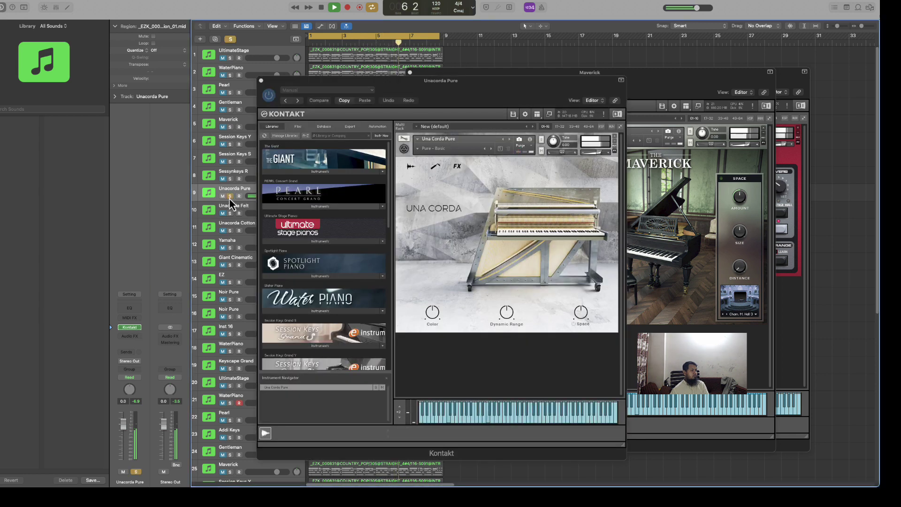
# Step: Move Unacorda Pure's Kontakt window clear of the track list, mute the track and start playback
pyautogui.click(370, 91)
pyautogui.click(473, 94)
pyautogui.moveTo(473, 95); pyautogui.dragTo(608, 96)
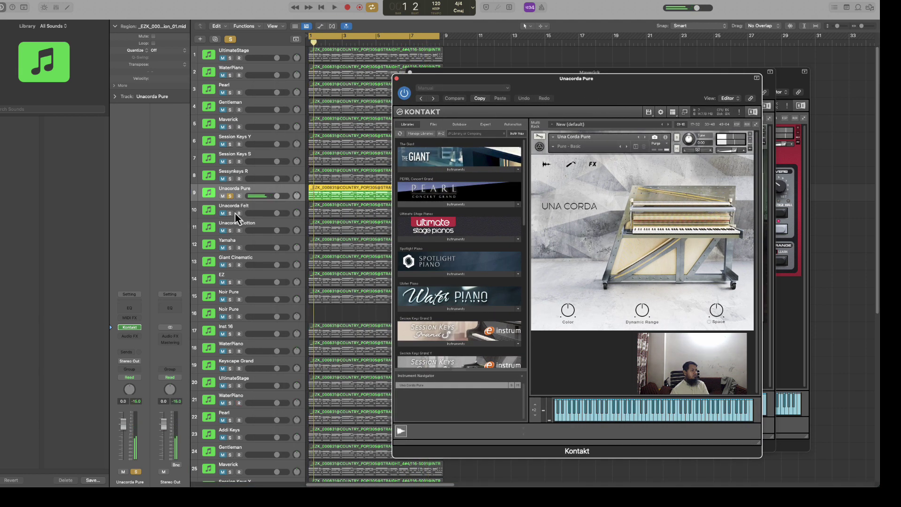
pyautogui.click(223, 201)
pyautogui.press('space')
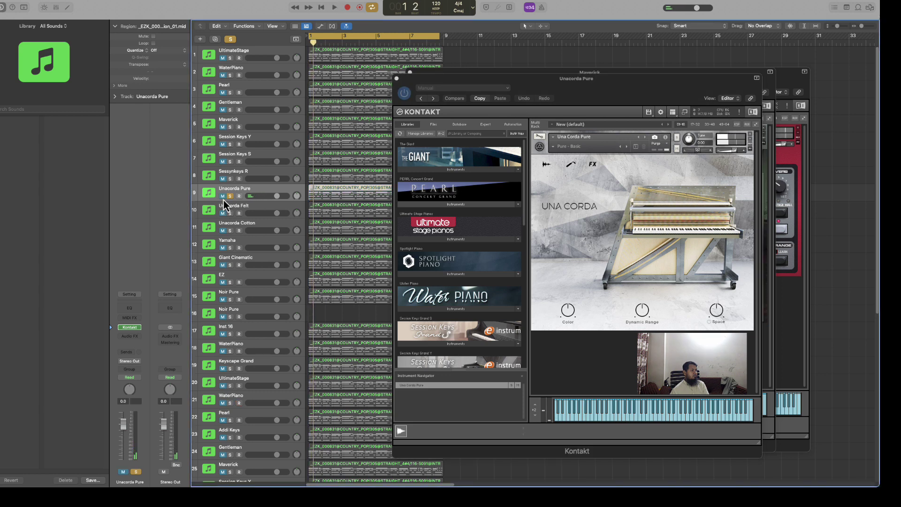
# Step: Close and reopen Unacorda Pure's instrument window, and remove the solo and mute from its track
pyautogui.click(129, 327)
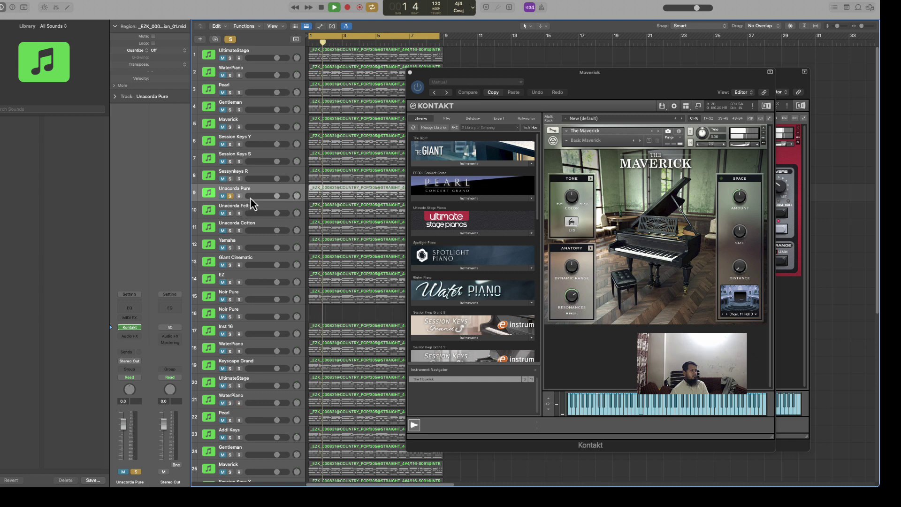
pyautogui.click(131, 328)
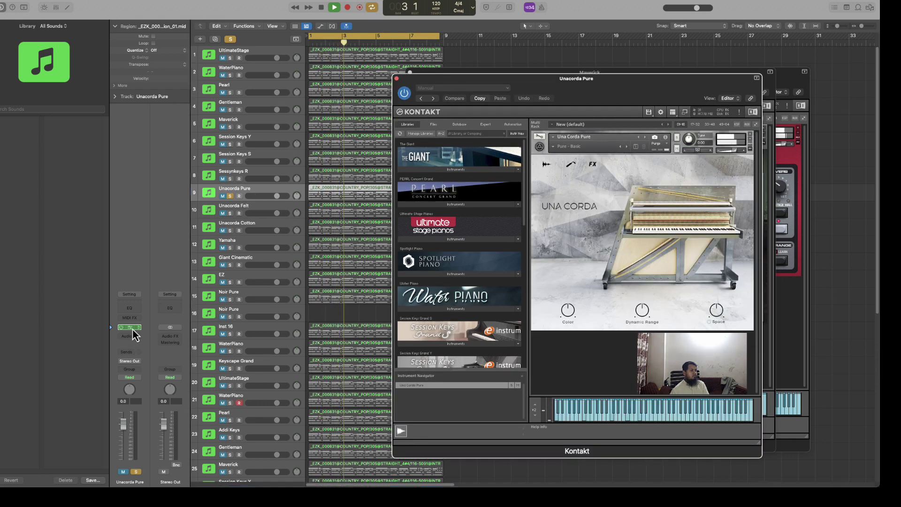
pyautogui.click(230, 196)
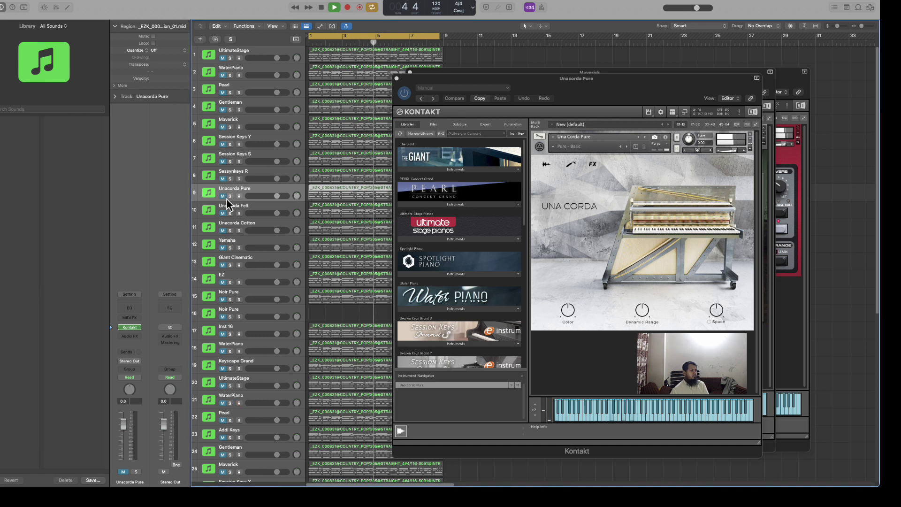
pyautogui.click(223, 196)
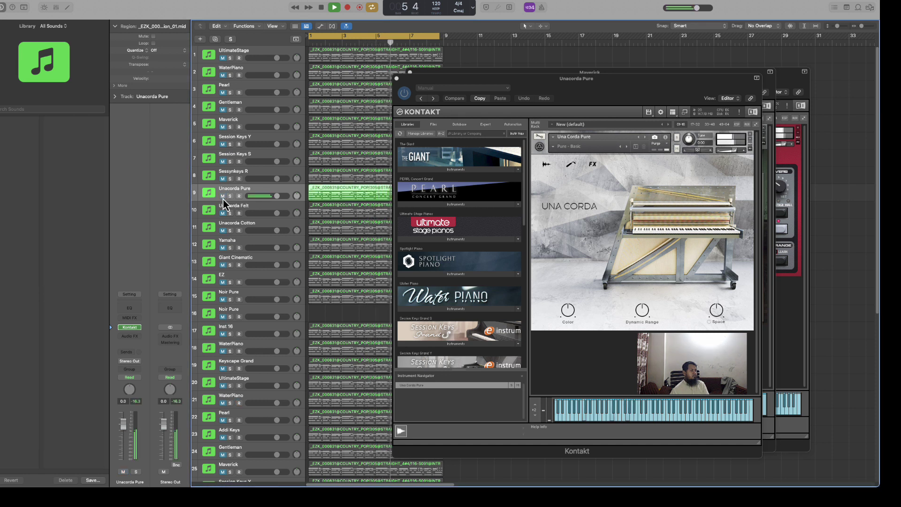
# Step: Audition the Una Corda Pure snapshots Church Organ, Compressed Wool, Hidden and Out Of The Depth one after another
pyautogui.click(555, 147)
pyautogui.click(573, 161)
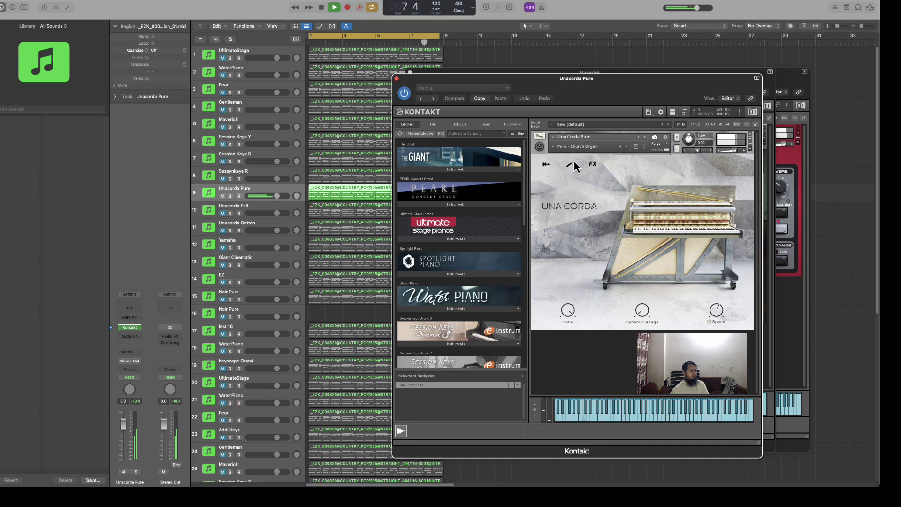
pyautogui.click(550, 149)
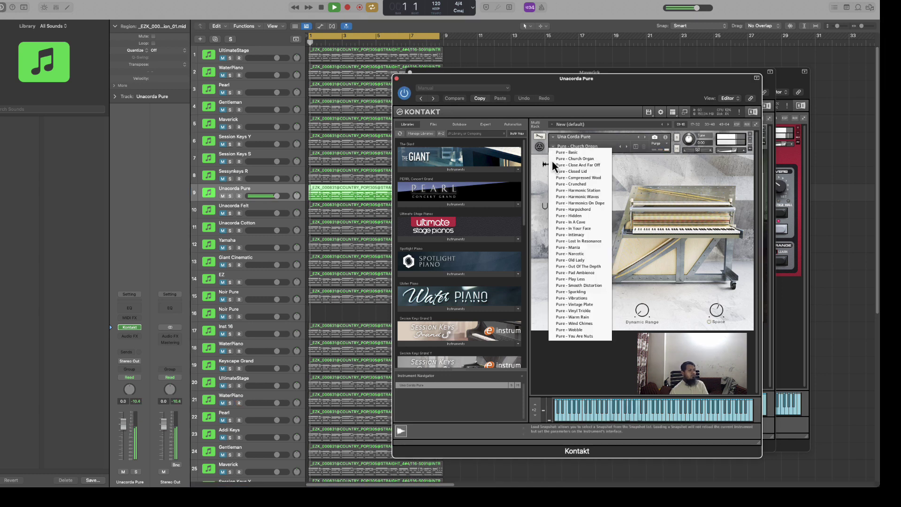
pyautogui.click(558, 181)
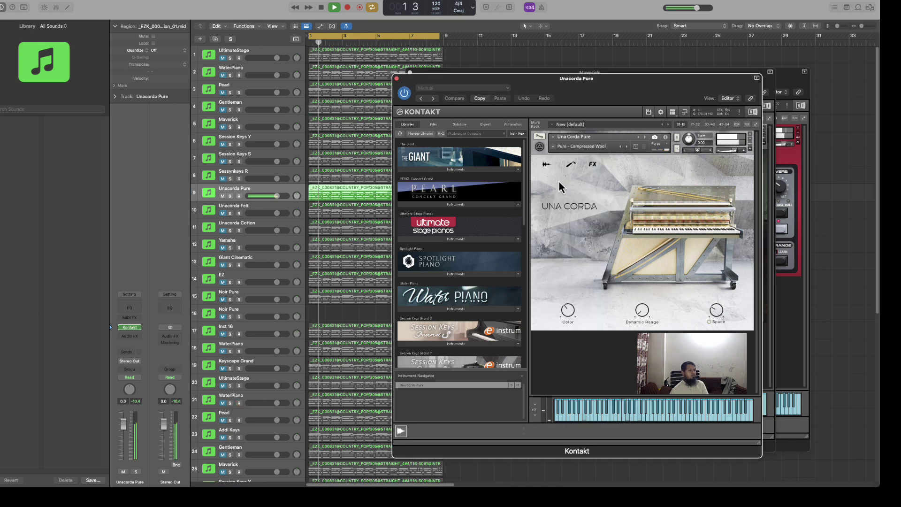
pyautogui.click(553, 147)
pyautogui.click(566, 216)
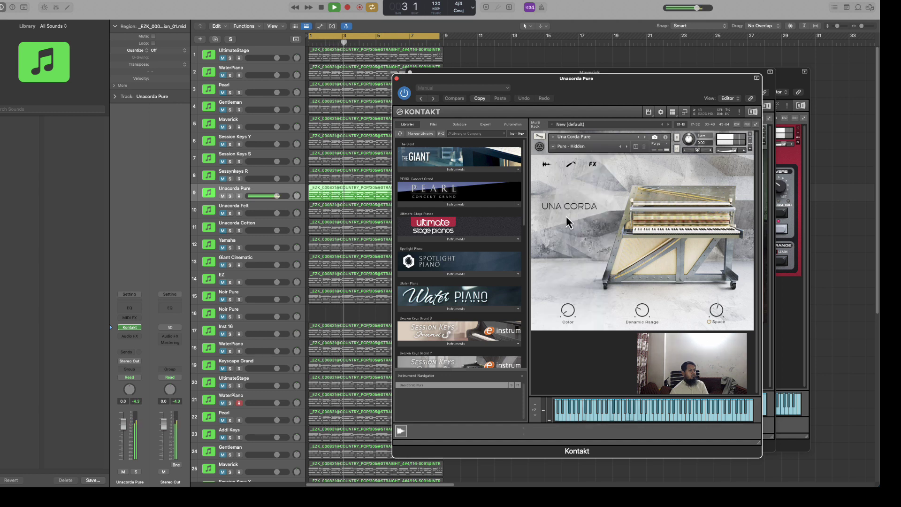
pyautogui.click(551, 148)
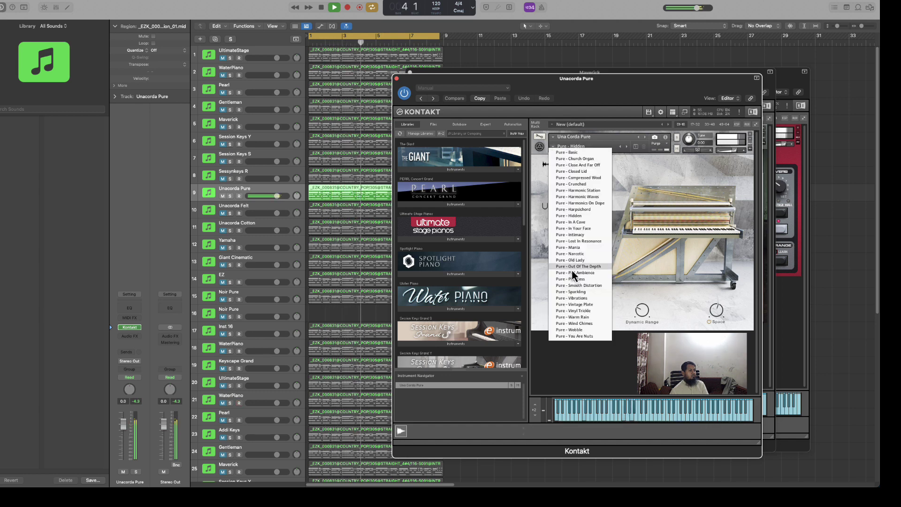
pyautogui.click(572, 269)
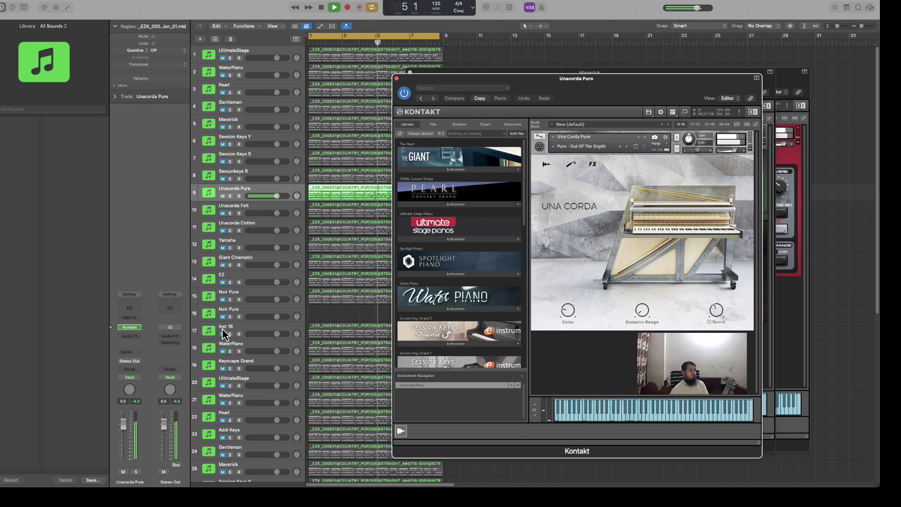
# Step: Insert the Raum reverb in stereo as an audio effect on the Unacorda Pure track
pyautogui.click(131, 338)
pyautogui.moveTo(134, 358)
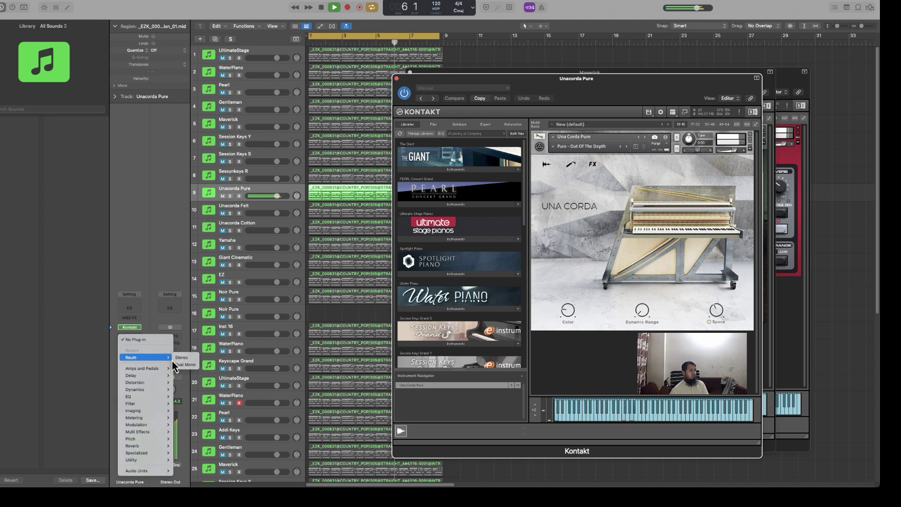
pyautogui.click(181, 361)
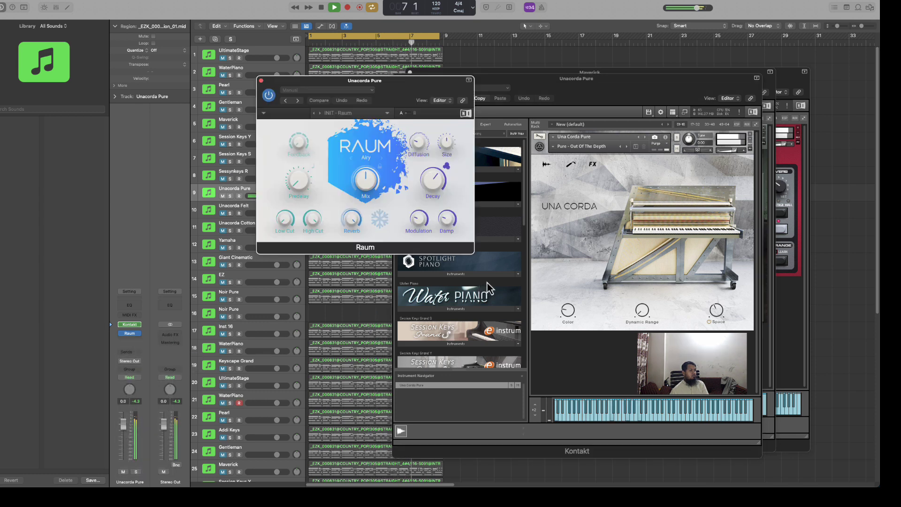
# Step: Load the Pure - Basic snapshot in Una Corda Pure and close the Raum window
pyautogui.click(555, 147)
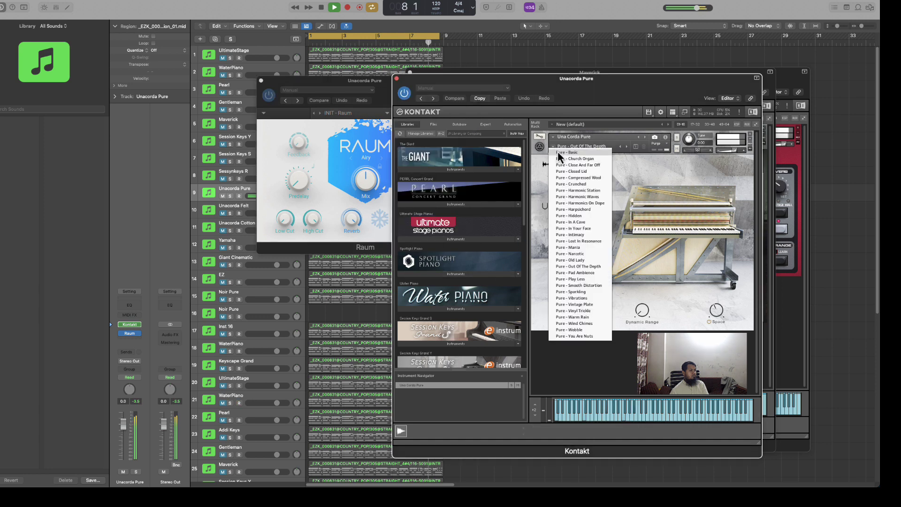
pyautogui.click(566, 152)
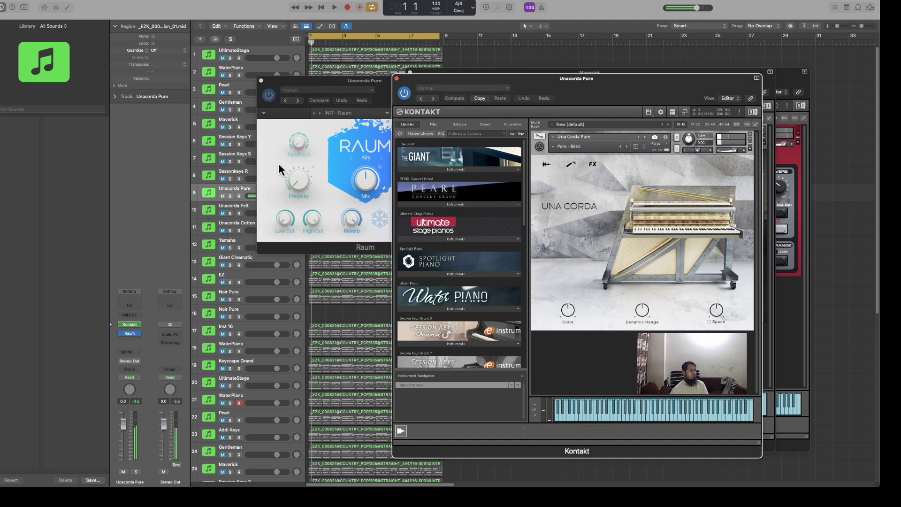
pyautogui.click(262, 86)
pyautogui.click(261, 80)
pyautogui.click(229, 188)
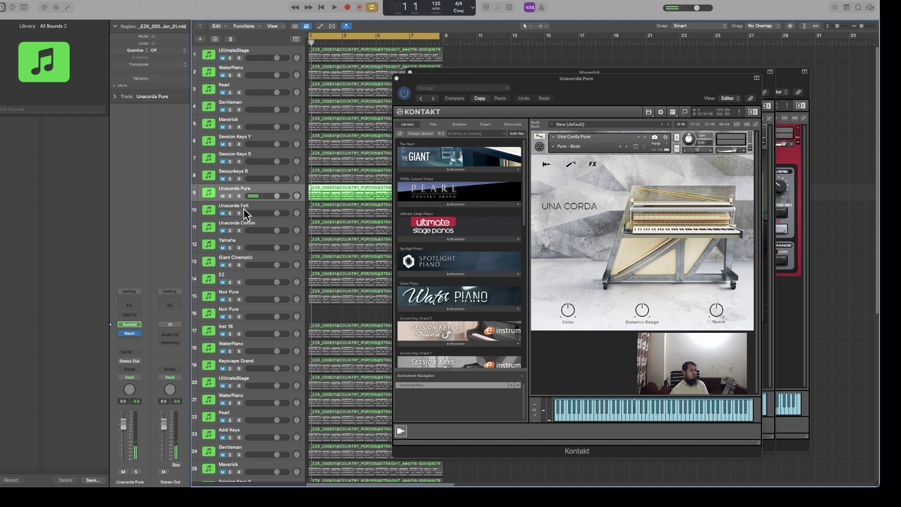
# Step: Mute the Unacorda Pure track and solo the Unacorda Felt track
pyautogui.click(243, 209)
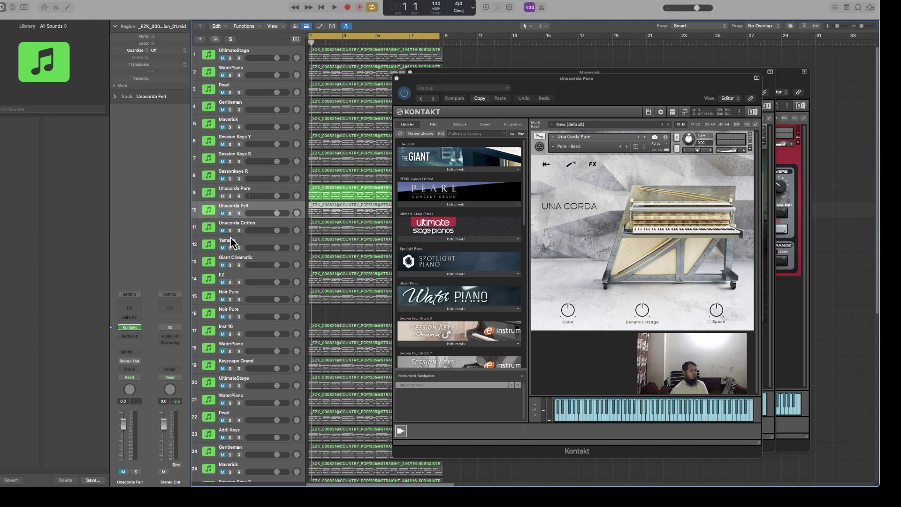
pyautogui.click(221, 202)
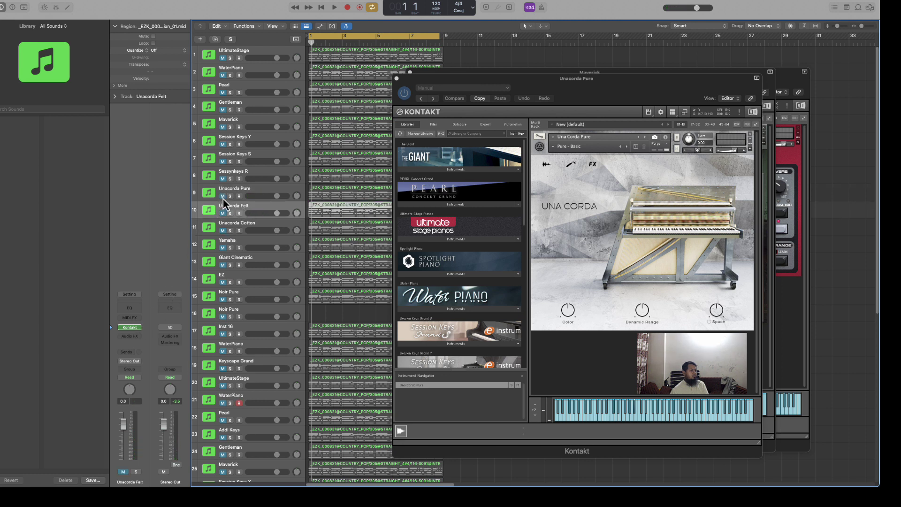
pyautogui.click(229, 214)
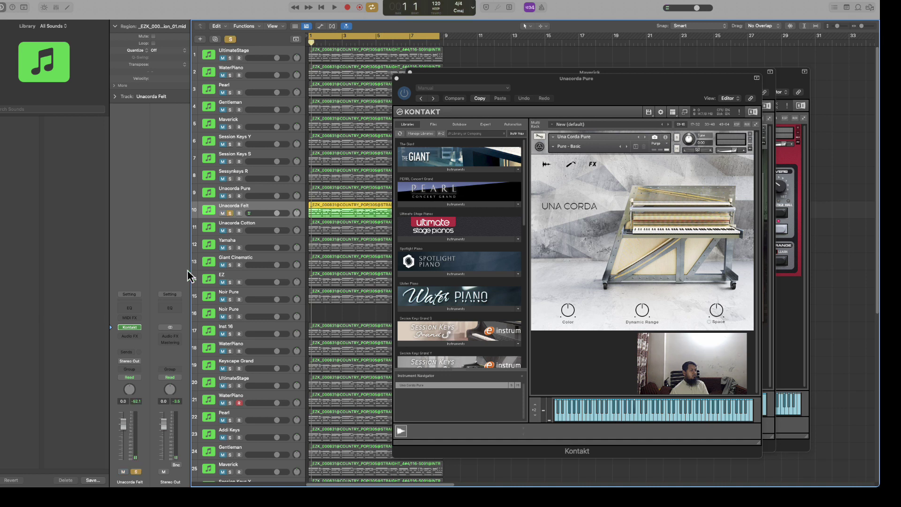
# Step: Open Unacorda Felt's Kontakt instrument, move its window off the track headers and start playback
pyautogui.click(130, 328)
pyautogui.moveTo(537, 103); pyautogui.dragTo(641, 90)
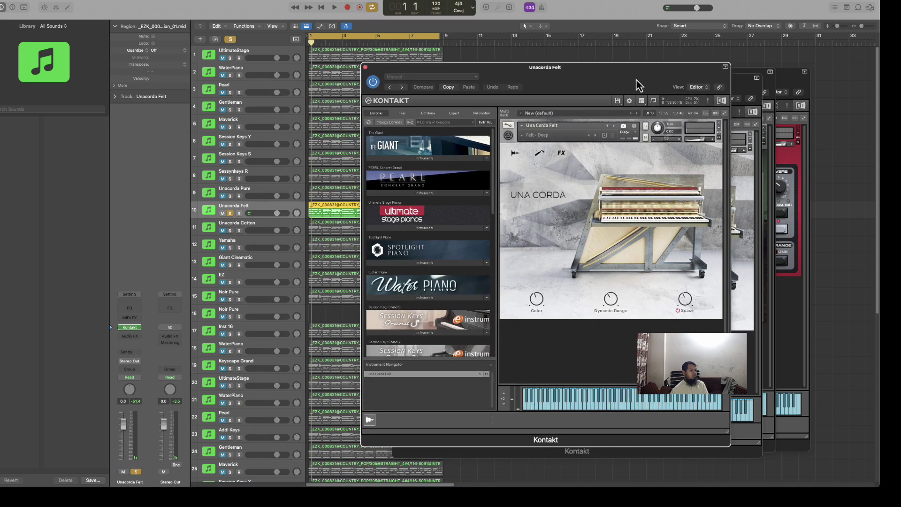
pyautogui.press('space')
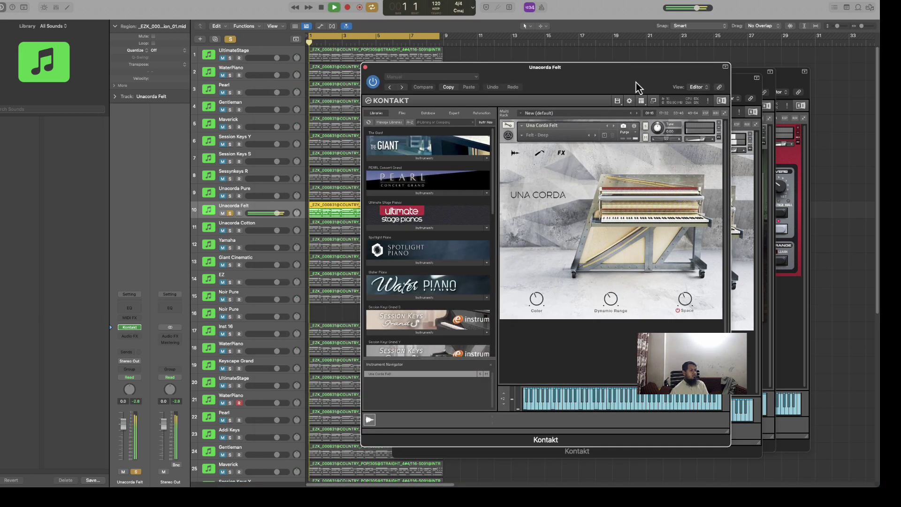
# Step: Look through Una Corda Felt's snapshot list without loading one, and move the playhead to bar 3
pyautogui.click(523, 139)
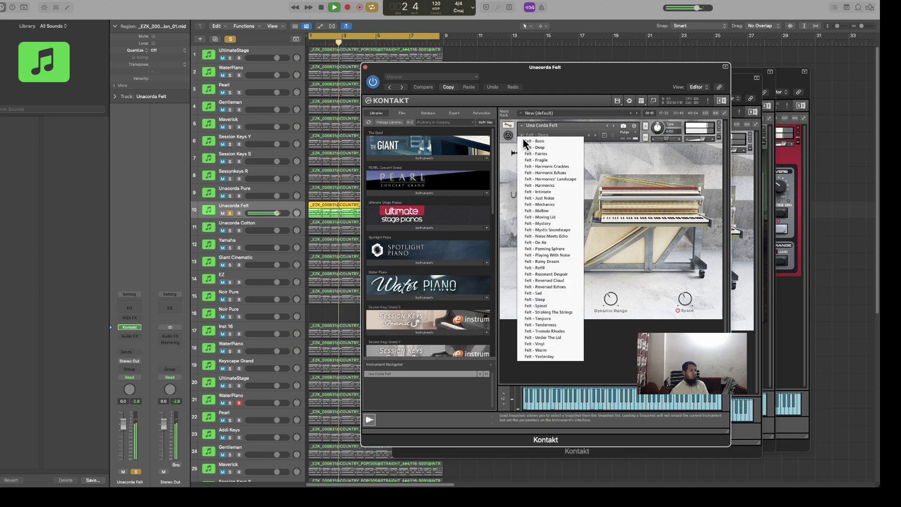
pyautogui.click(599, 128)
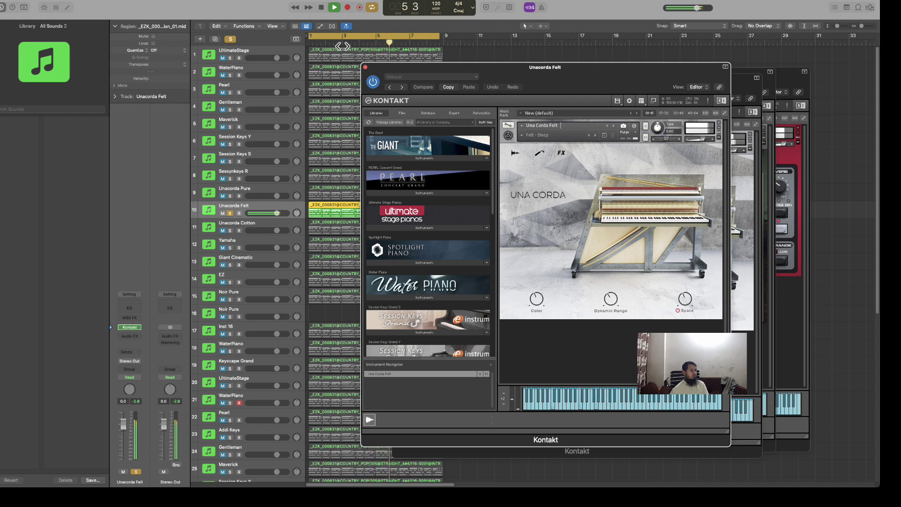
pyautogui.click(344, 45)
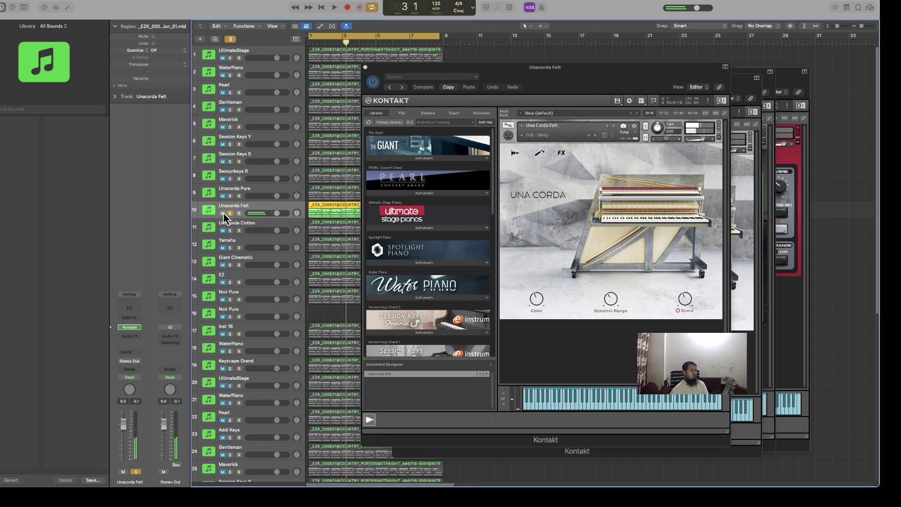
# Step: Open the Kontakt instrument of the Unacorda Cotton track and move its window clear of the track list
pyautogui.click(231, 230)
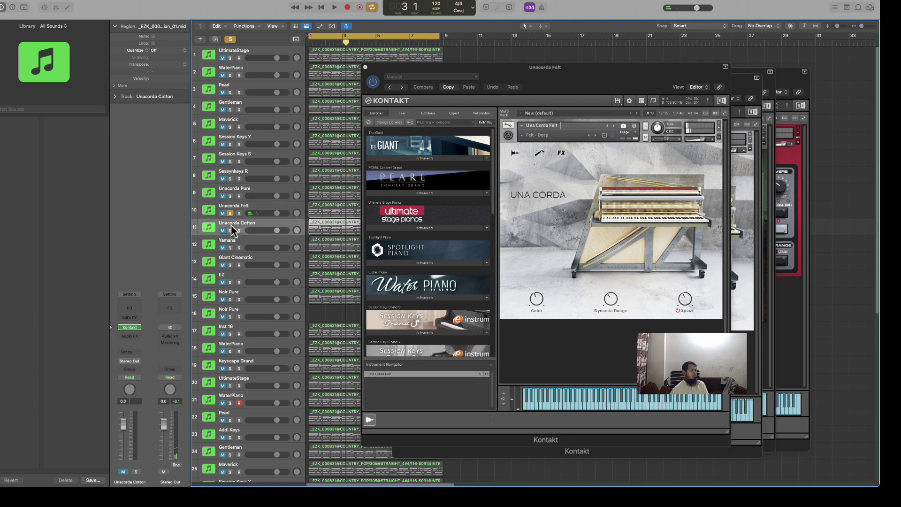
pyautogui.click(132, 328)
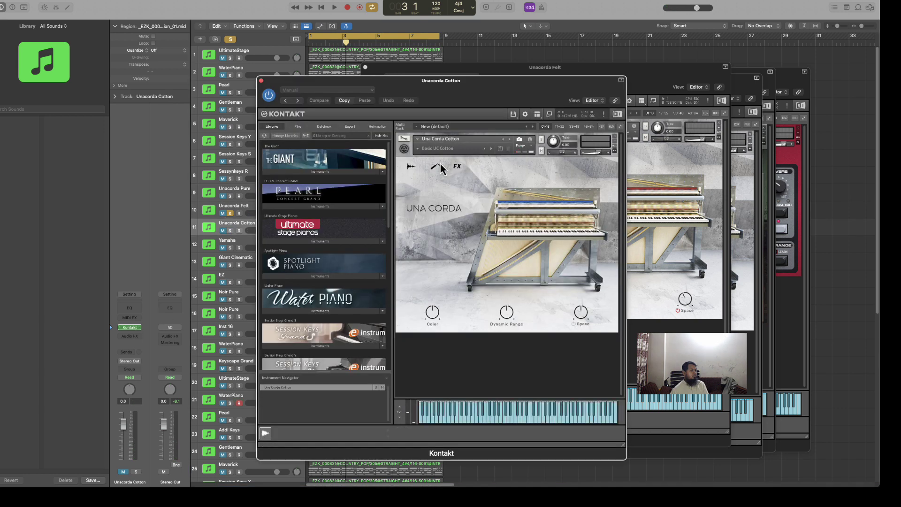
pyautogui.moveTo(497, 81); pyautogui.dragTo(582, 72)
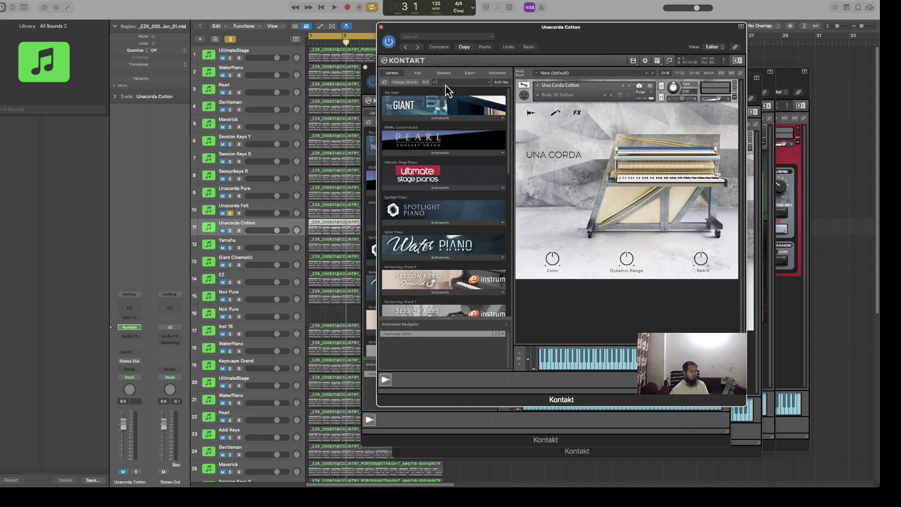
# Step: Filter the Kontakt libraries by "una" and expand the instruments of the Una Corda library
pyautogui.write('una')
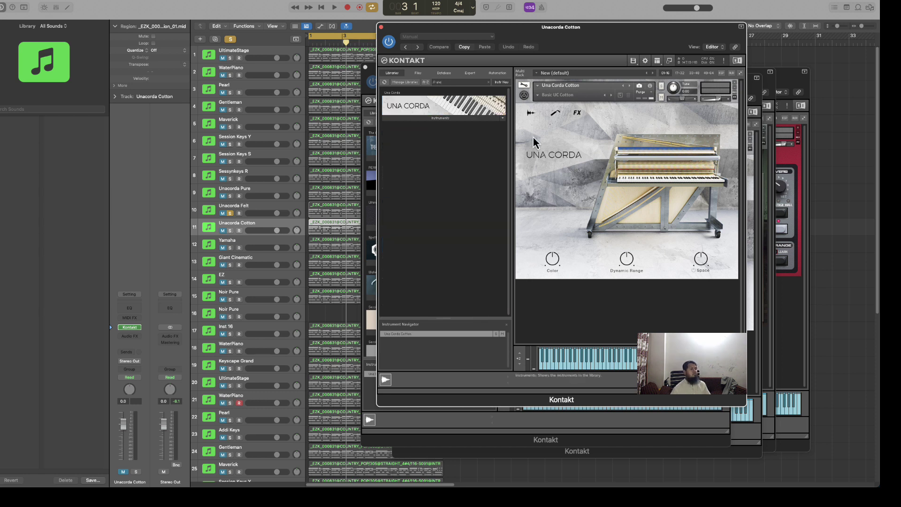
pyautogui.click(440, 119)
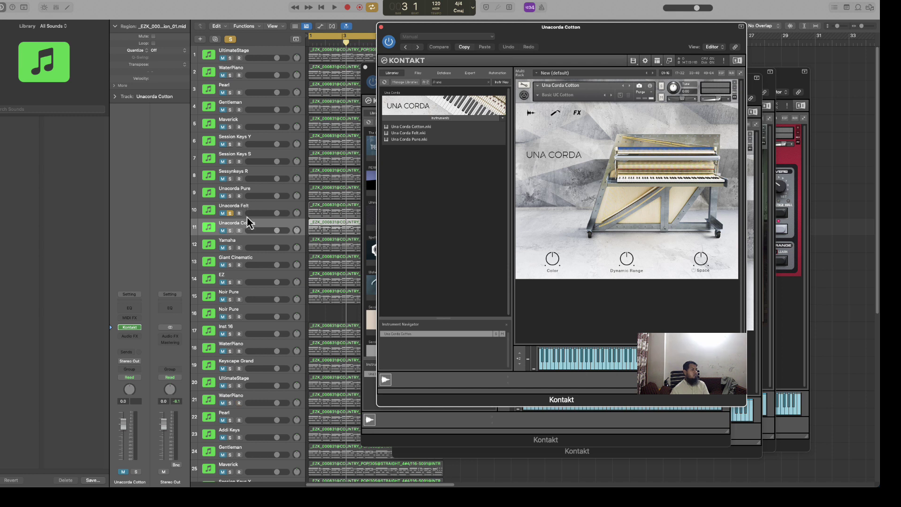
# Step: Solo Unacorda Cotton, start playback and remove the solo from Unacorda Felt
pyautogui.click(229, 231)
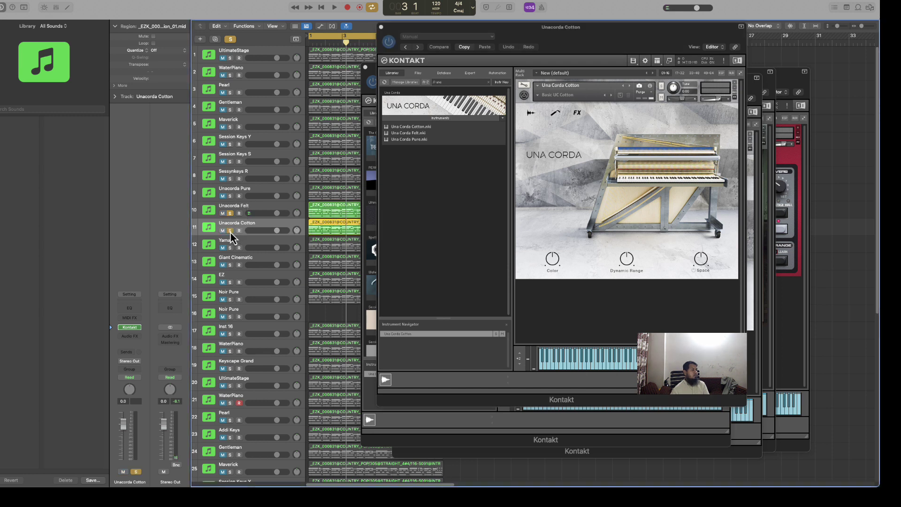
pyautogui.press('space')
pyautogui.click(231, 214)
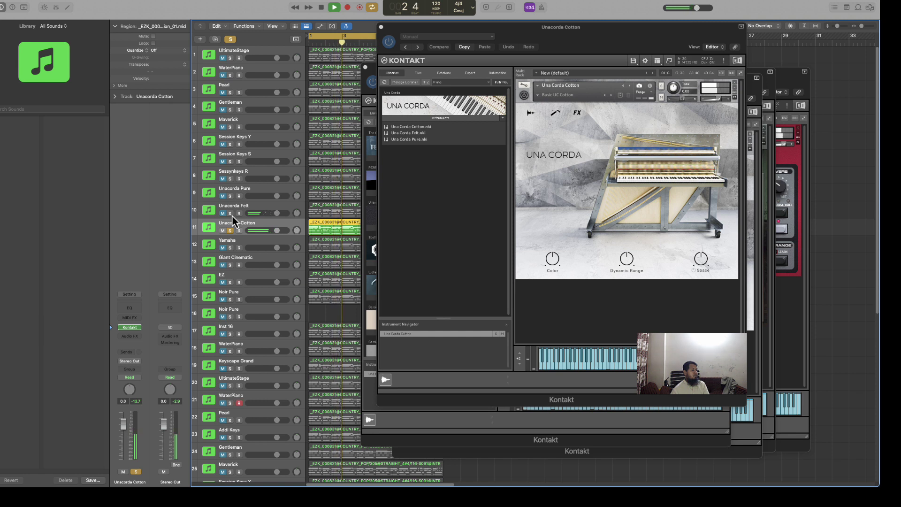
# Step: Solo the Yamaha track, open its Kontakt instrument and start playback
pyautogui.click(240, 240)
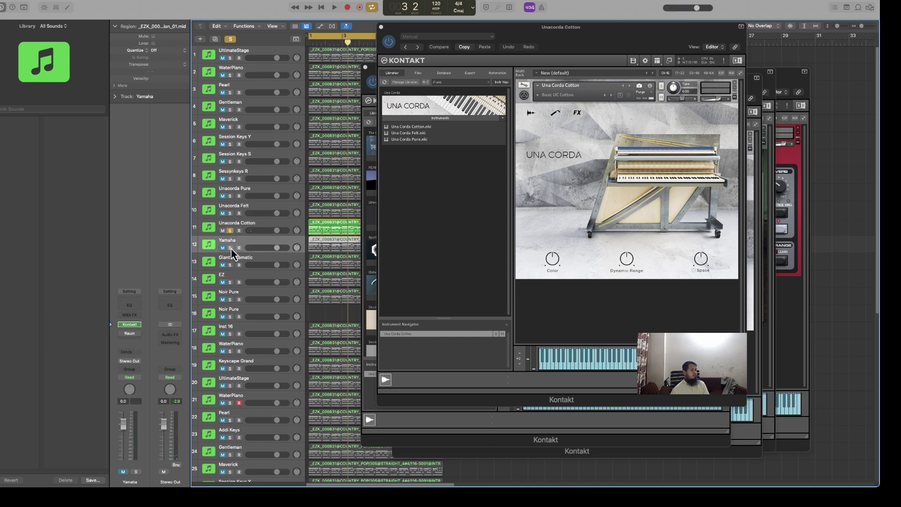
pyautogui.click(229, 248)
pyautogui.click(225, 239)
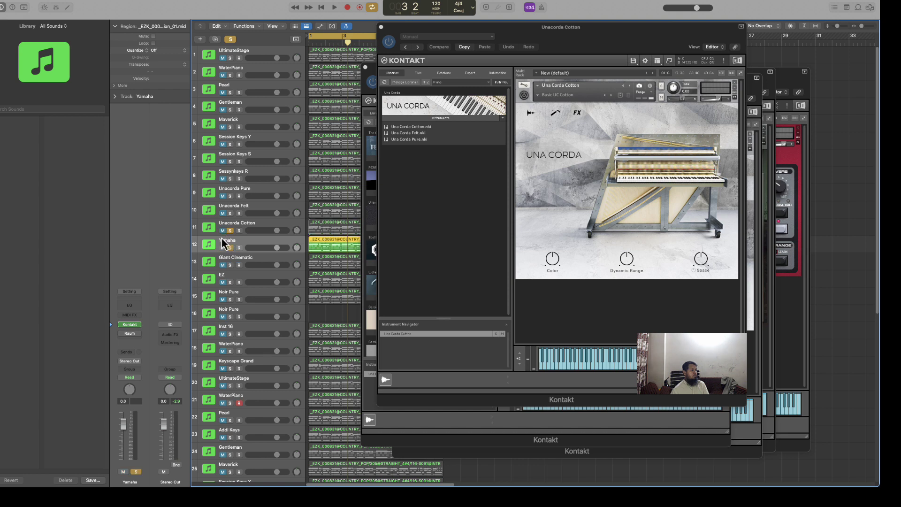
pyautogui.click(130, 324)
pyautogui.press('space')
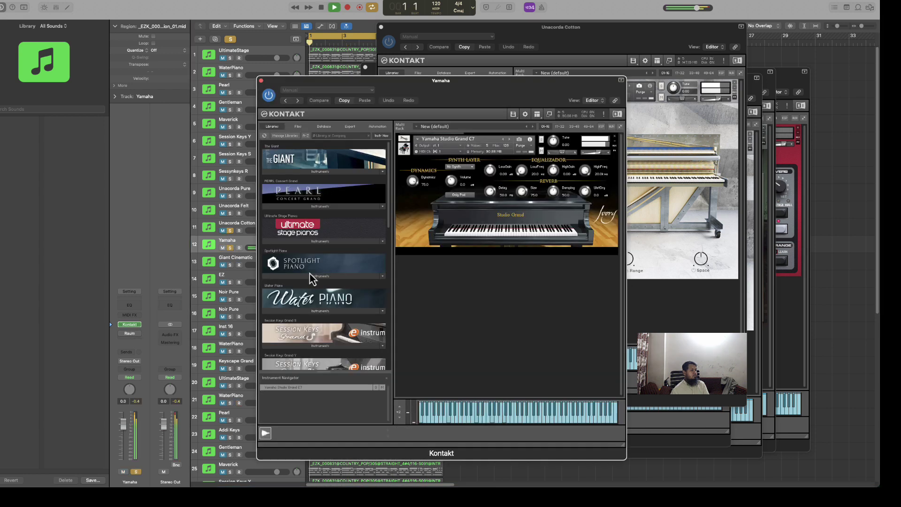
# Step: Move the Yamaha instrument window clear of the track list, and mute Yamaha while clearing its solo and that of Unacorda Cotton
pyautogui.moveTo(452, 102); pyautogui.dragTo(635, 77)
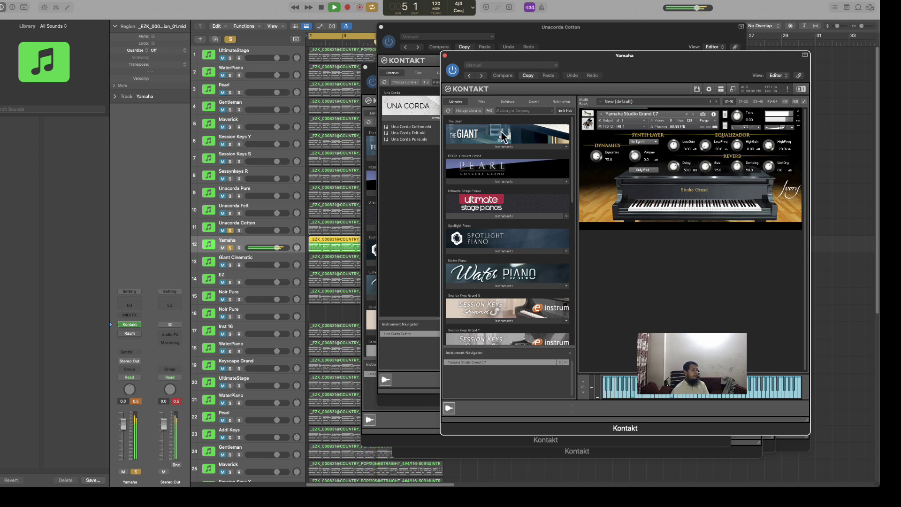
pyautogui.click(222, 248)
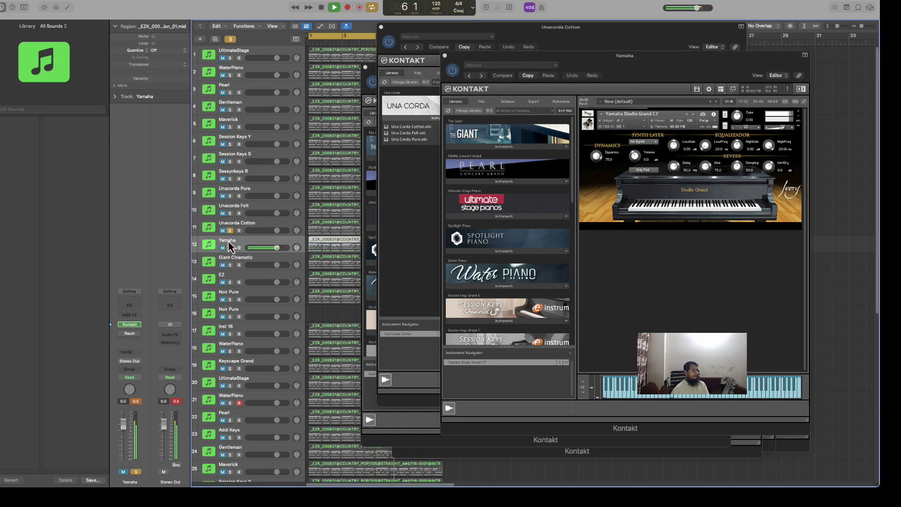
pyautogui.hotkey('ctrl', 'm')
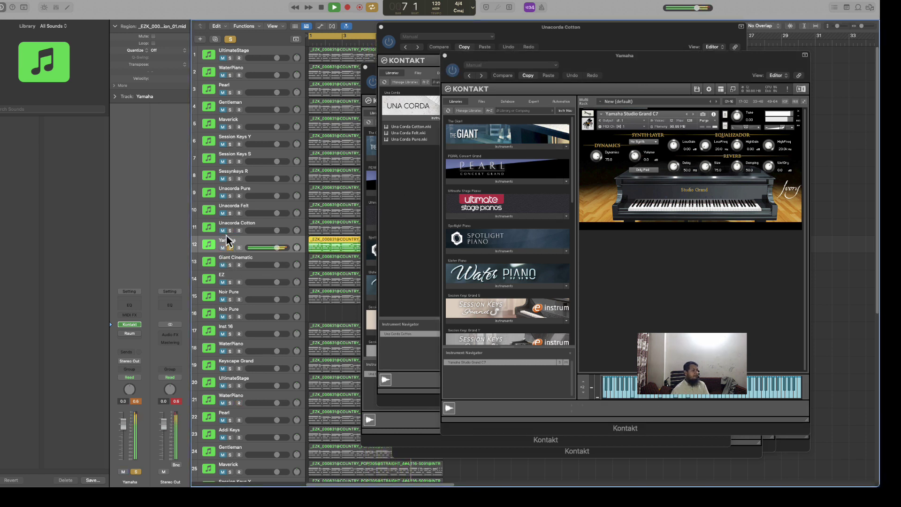
pyautogui.click(223, 248)
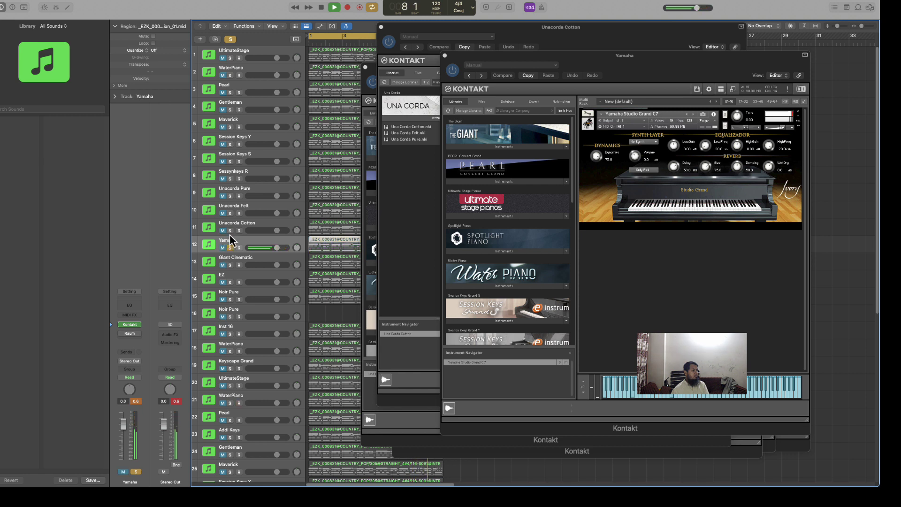
# Step: Open the Kontakt instrument of the Giant Cinematic track and solo the track
pyautogui.click(233, 261)
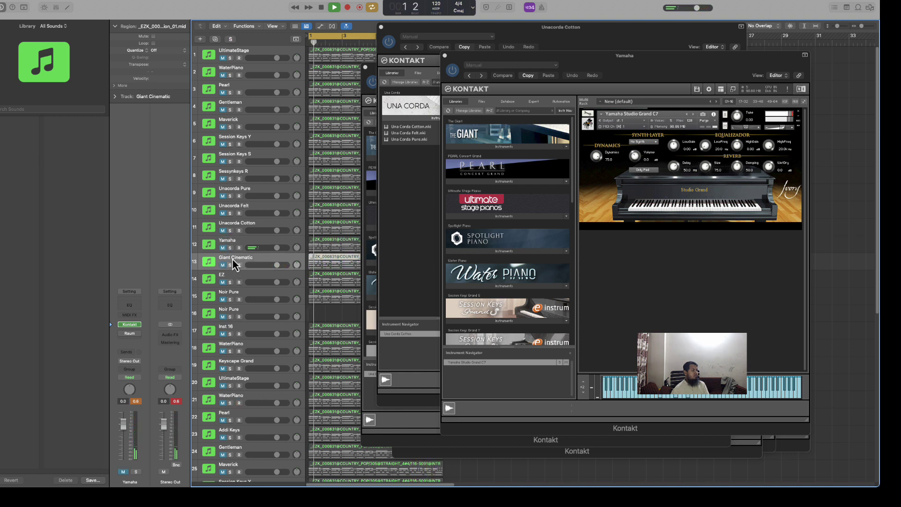
pyautogui.click(138, 328)
pyautogui.moveTo(596, 74); pyautogui.dragTo(599, 72)
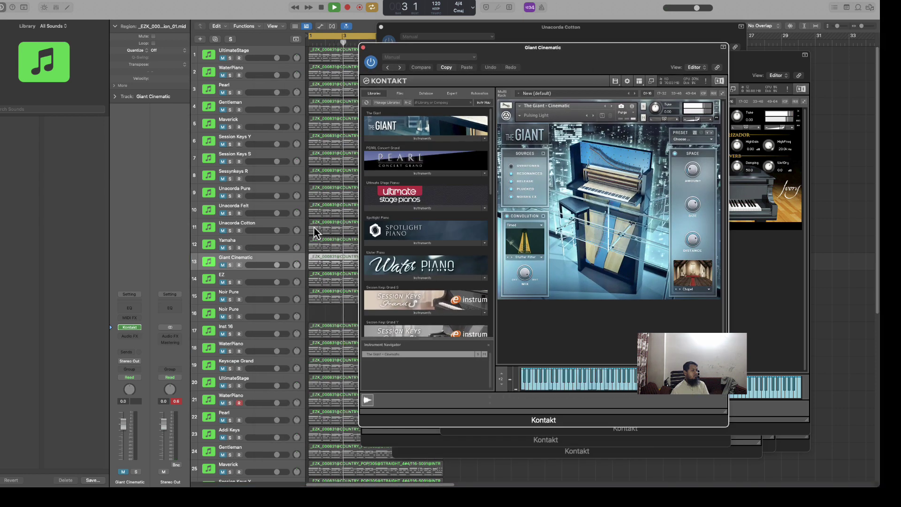
pyautogui.click(230, 265)
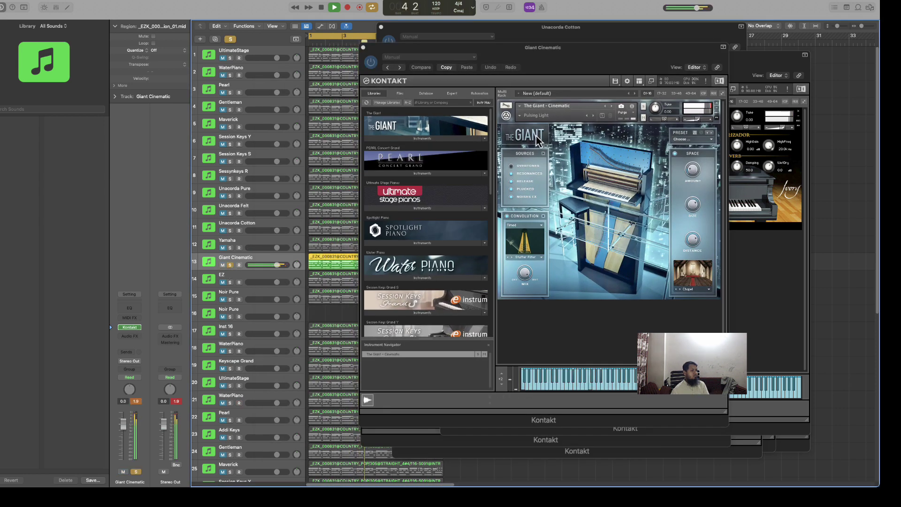
# Step: Load the Disorientation snapshot in The Giant - Cinematic and advance through the following snapshots one by one up to Larger Than Life
pyautogui.click(520, 119)
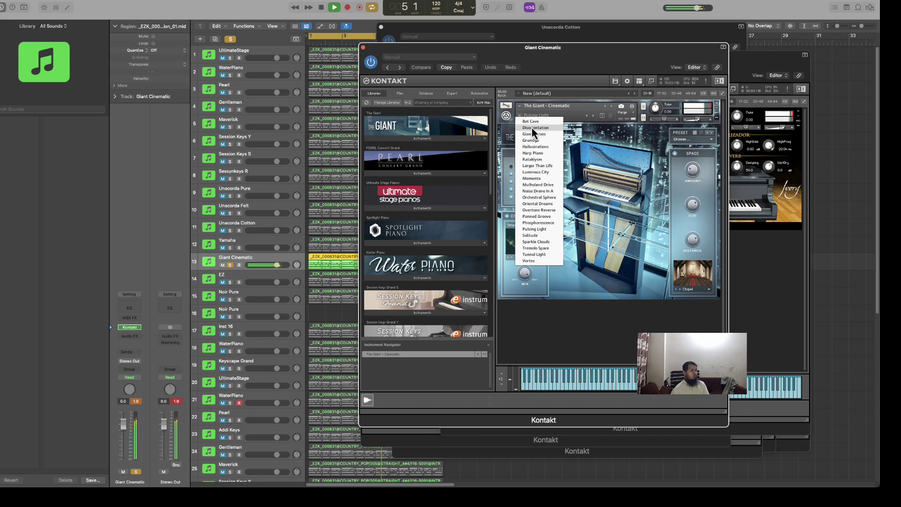
pyautogui.click(531, 127)
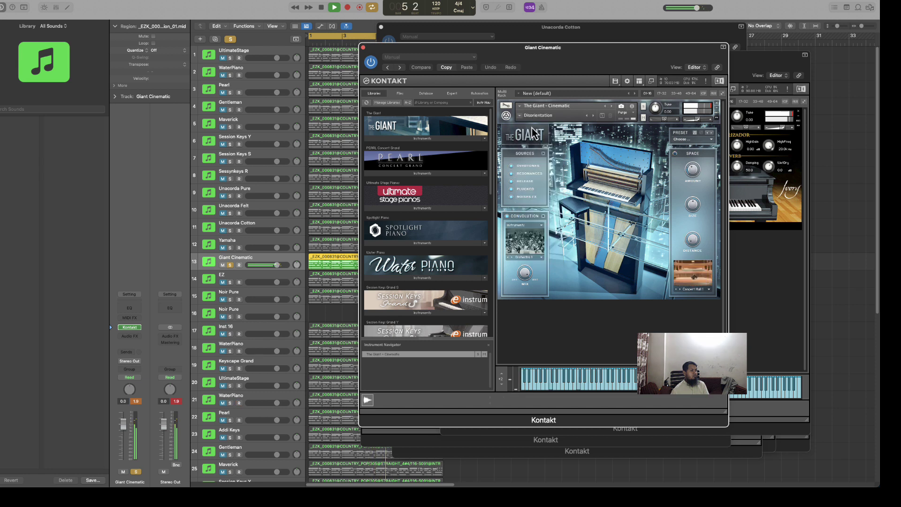
pyautogui.click(593, 117)
pyautogui.click(593, 117)
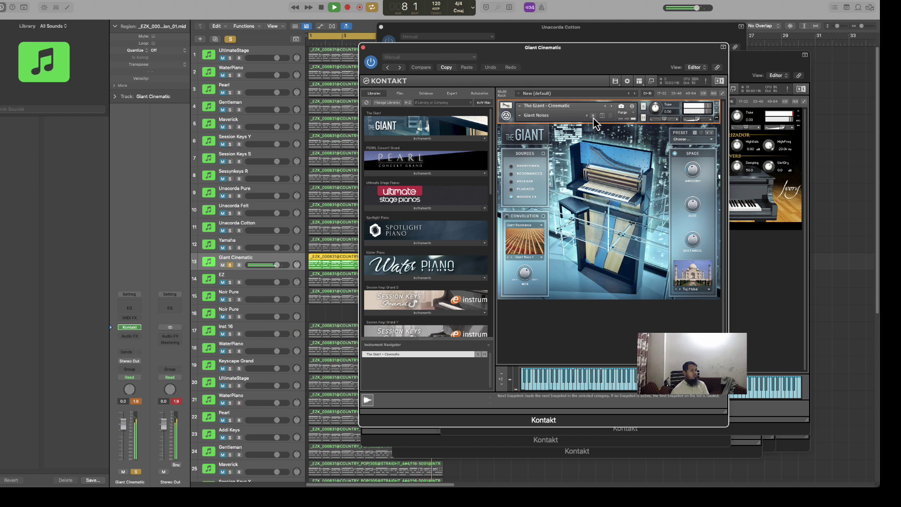
pyautogui.click(593, 117)
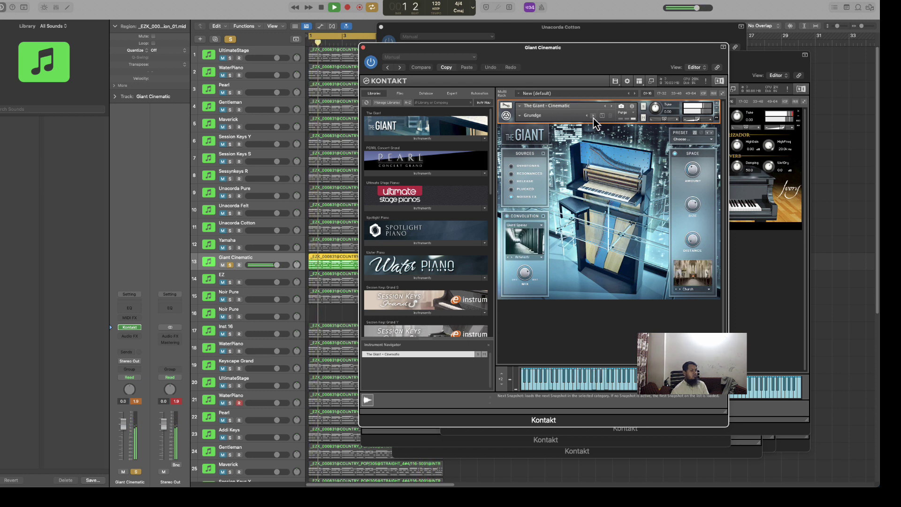
pyautogui.click(593, 117)
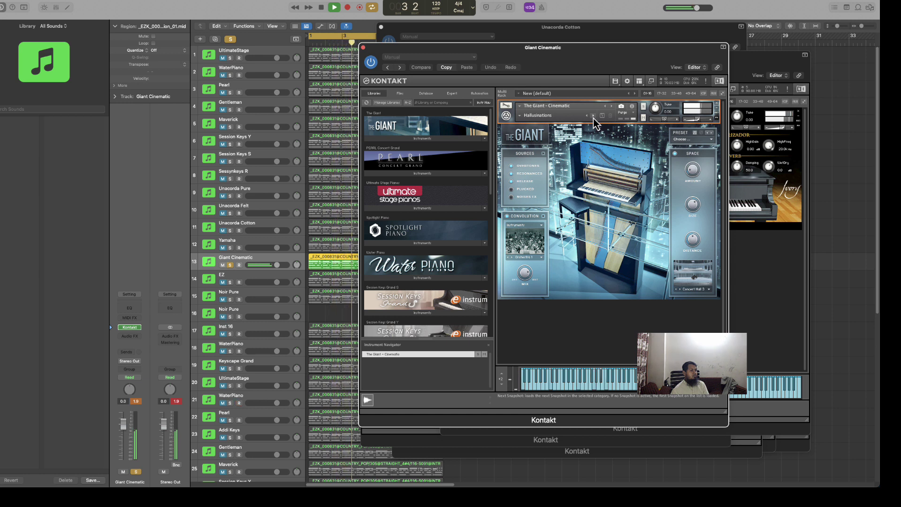
pyautogui.click(593, 117)
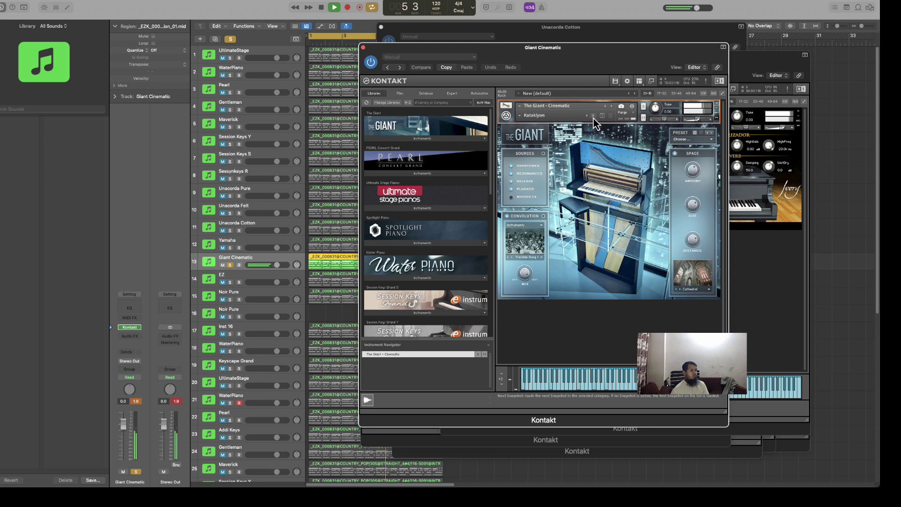
pyautogui.click(593, 117)
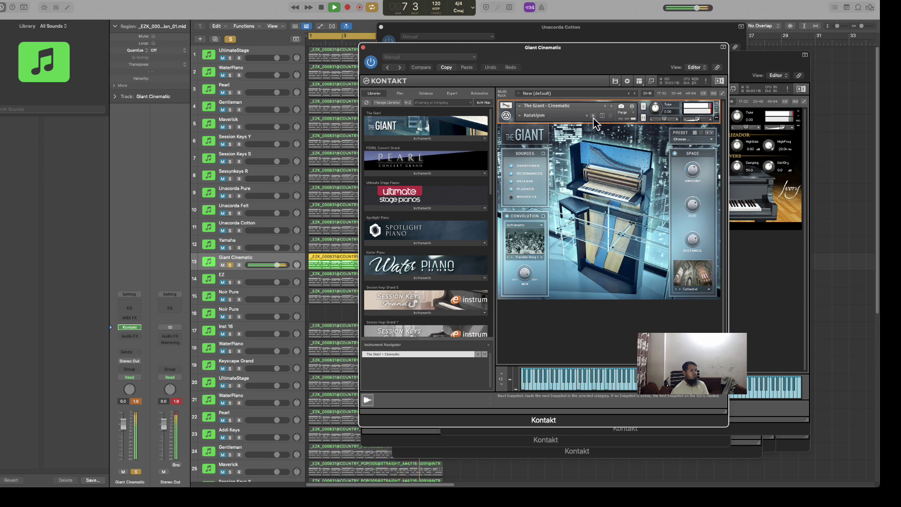
pyautogui.click(593, 117)
# Step: Stop playback and mute Giant Cinematic without its solo, and open EZkeys 2 on the EZ track and play it soloed
pyautogui.press('space')
pyautogui.click(222, 265)
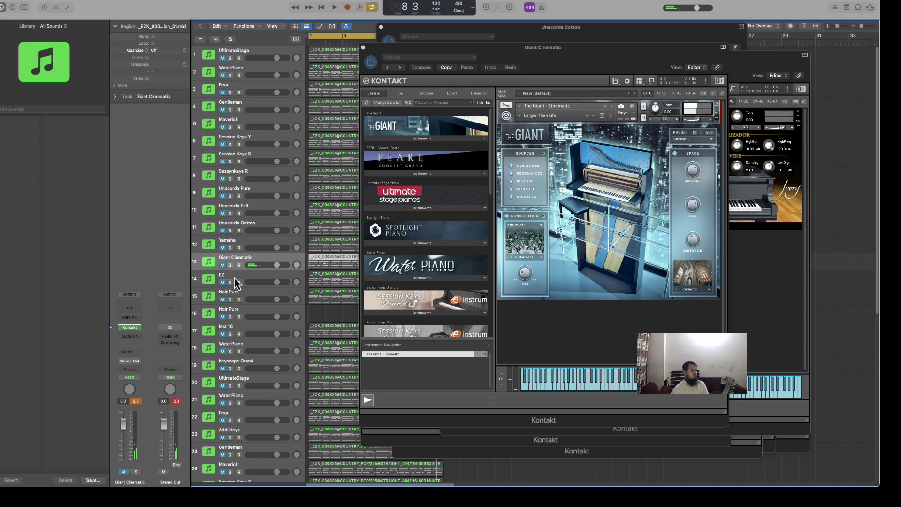
pyautogui.click(235, 281)
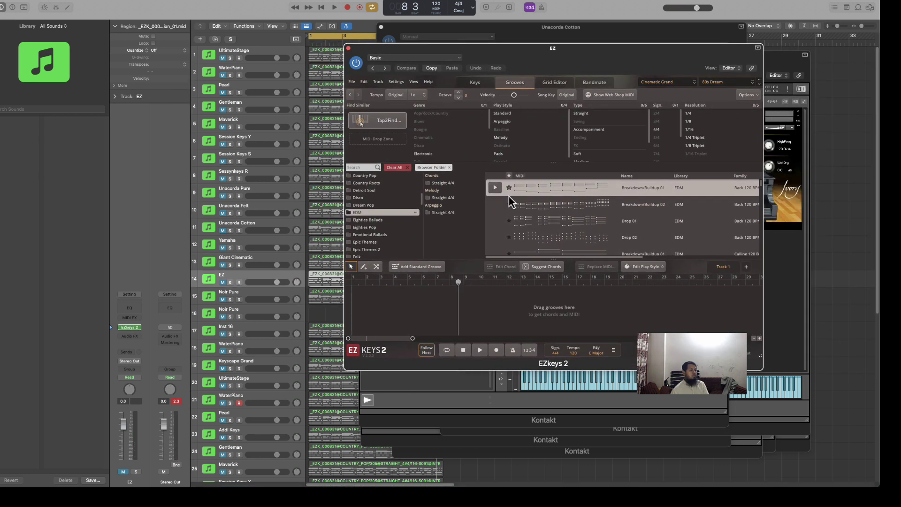
pyautogui.click(230, 282)
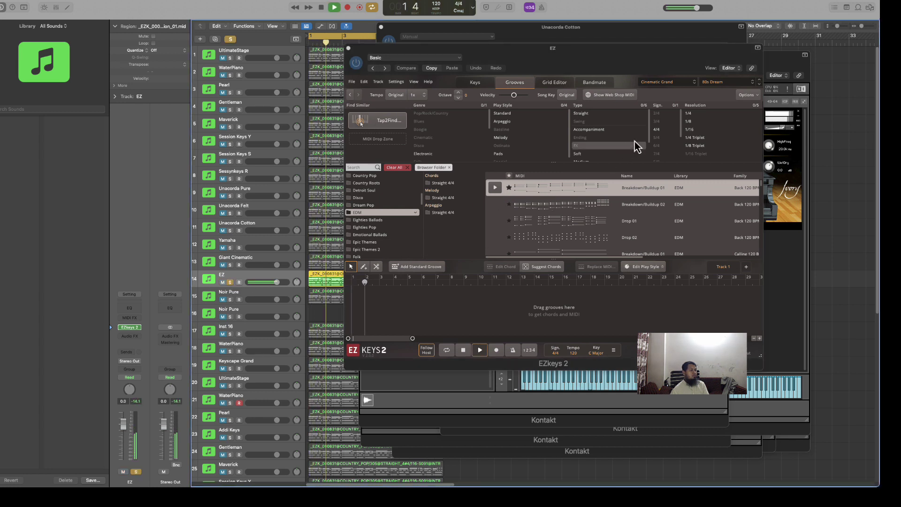
# Step: Audition the Cinematic Pads, Dream Machine and Electric Grand libraries in EZkeys 2 during playback
pyautogui.click(666, 86)
pyautogui.click(663, 137)
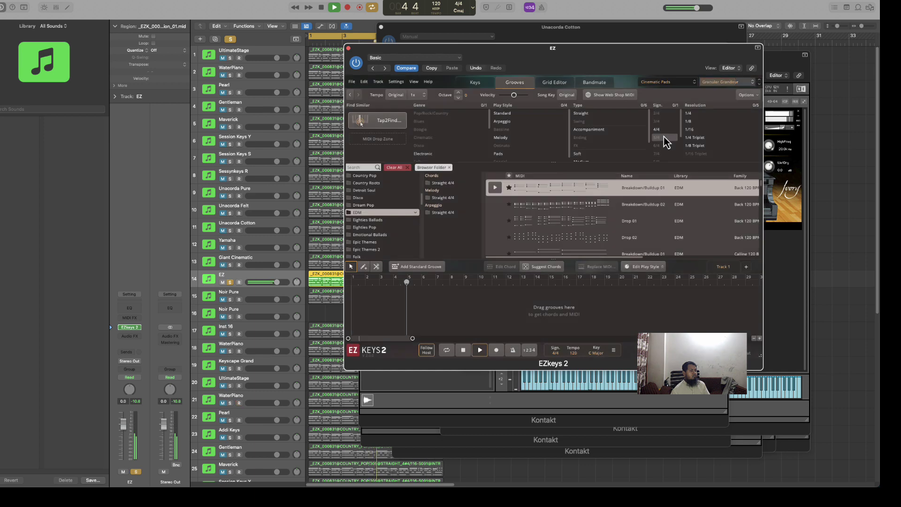
pyautogui.click(657, 86)
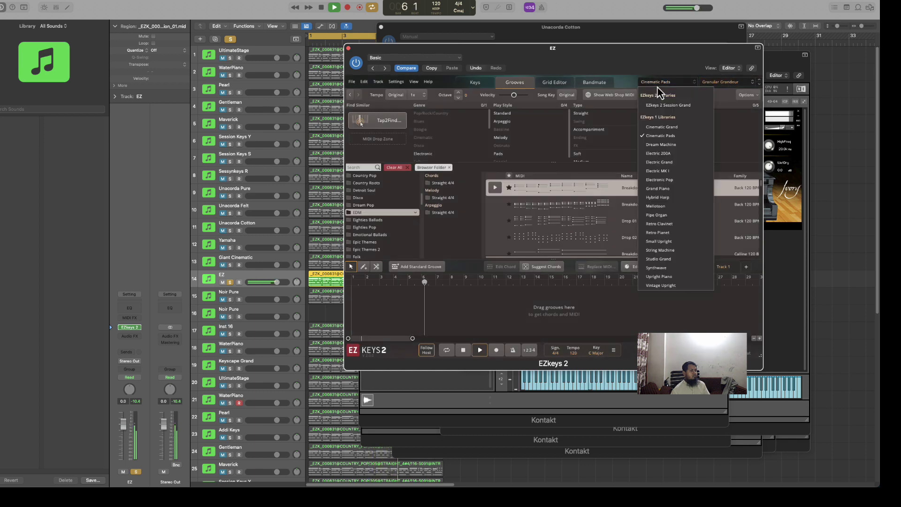
pyautogui.click(659, 145)
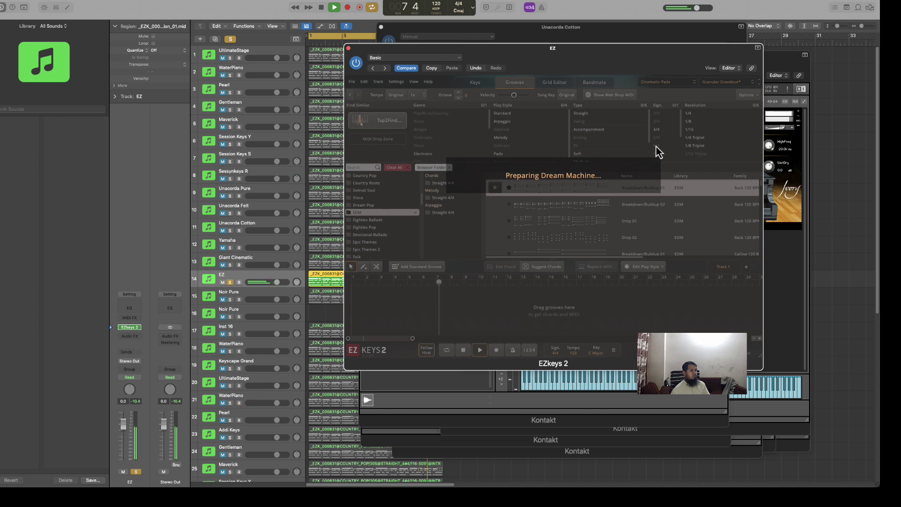
pyautogui.click(657, 85)
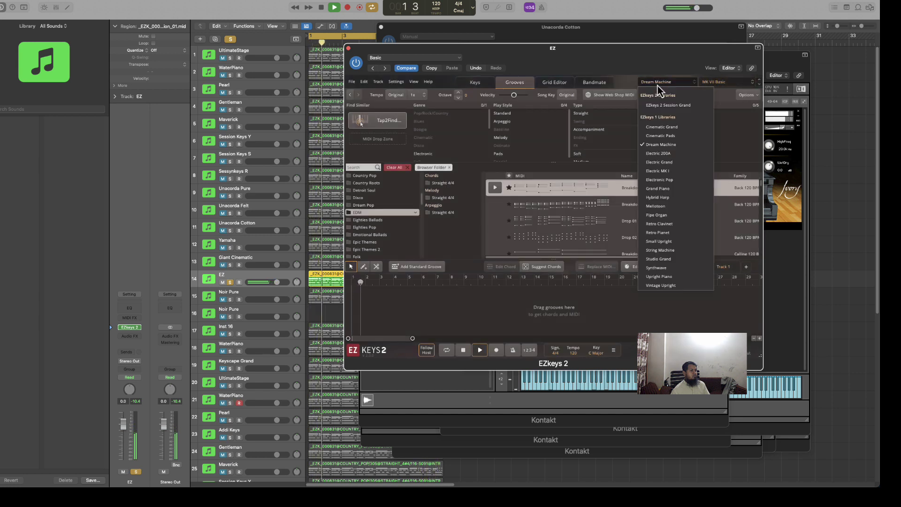
pyautogui.click(658, 162)
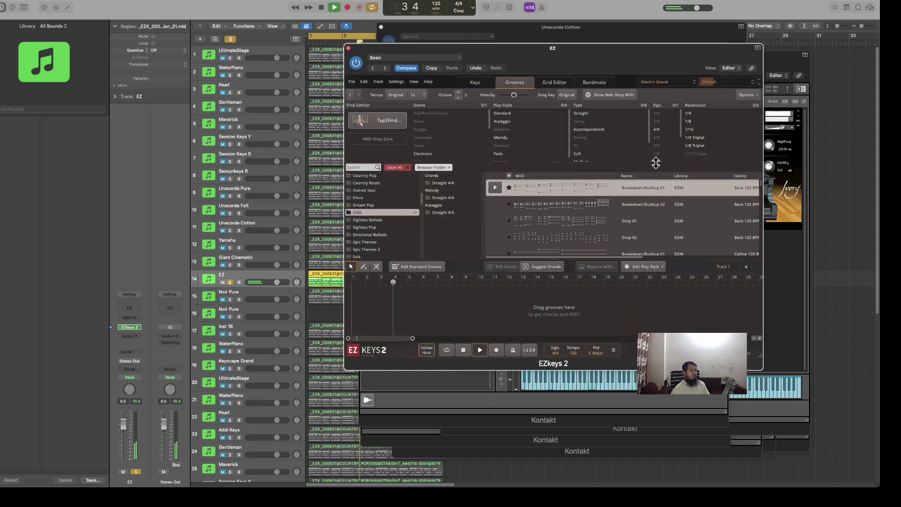
pyautogui.click(658, 85)
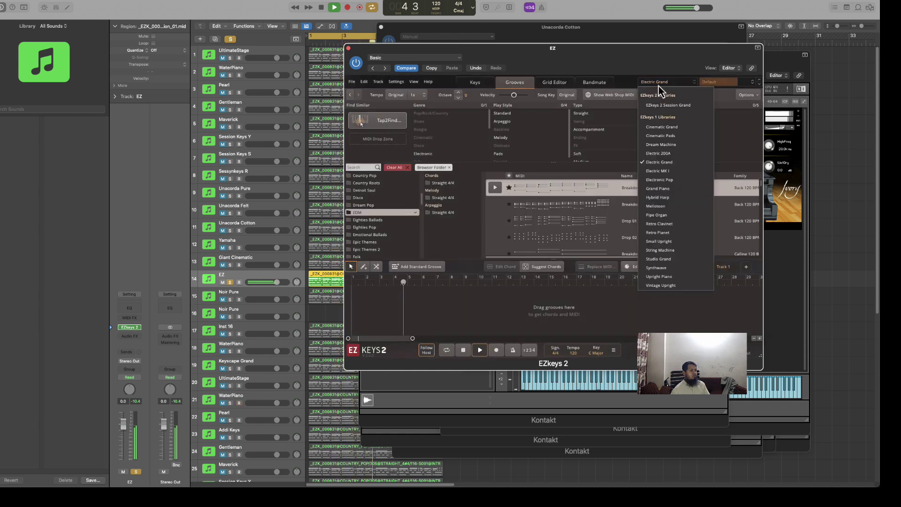
# Step: Insert the Raum reverb as an audio effect on the EZ track
pyautogui.click(122, 338)
pyautogui.click(122, 339)
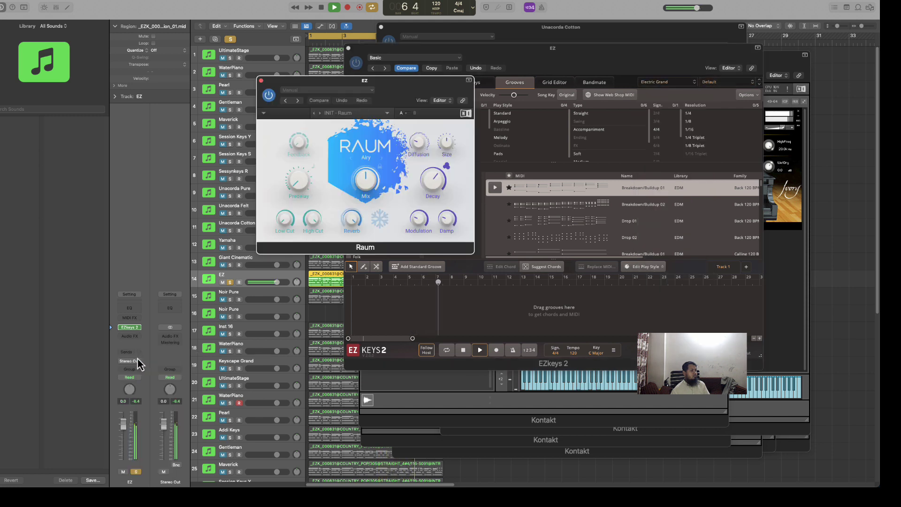
pyautogui.click(133, 357)
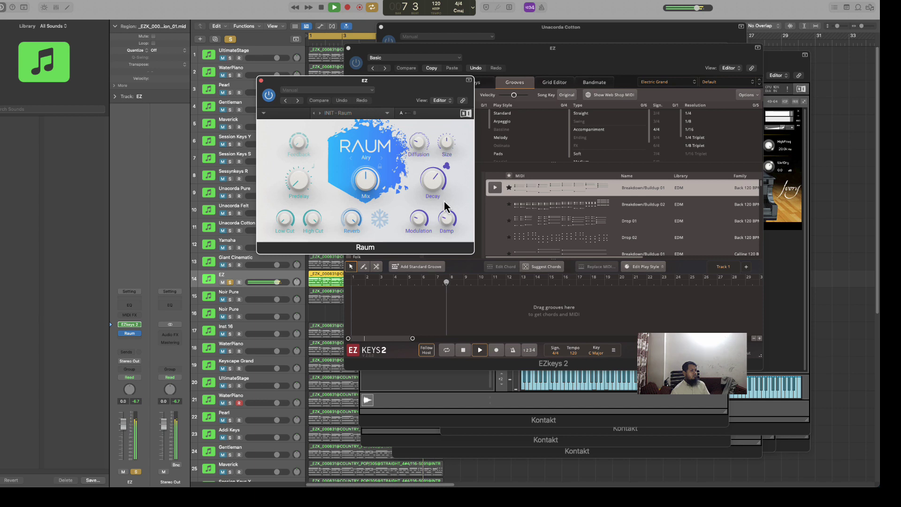
# Step: Load the Grand Piano library in EZkeys 2 and toggle the bypass of the EZ track's Raum reverb to compare
pyautogui.click(654, 83)
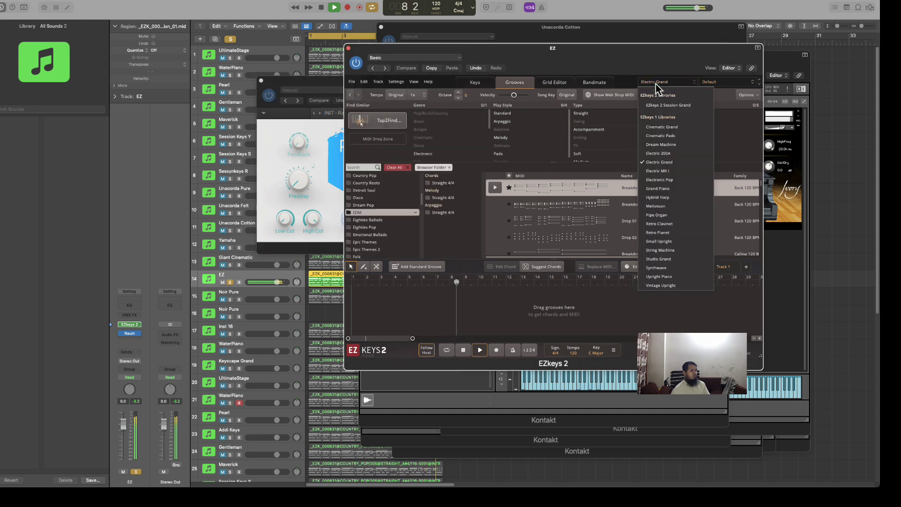
pyautogui.click(657, 188)
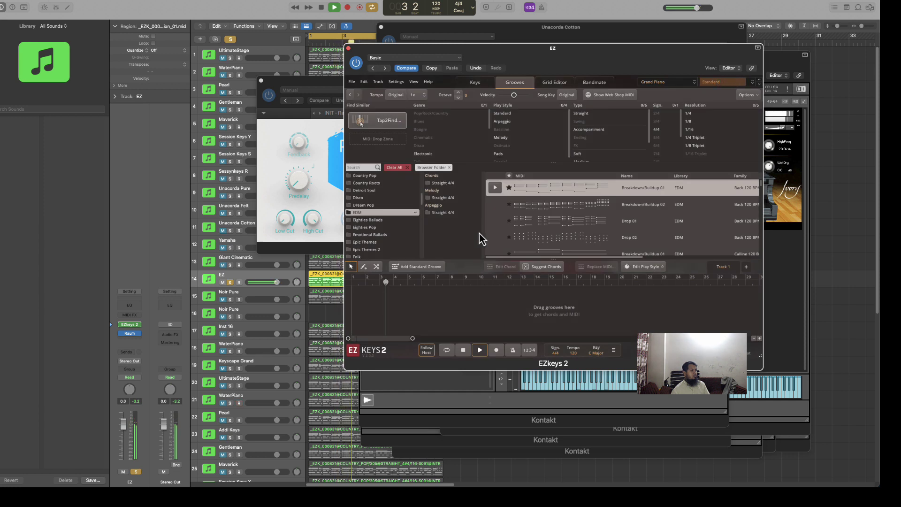
pyautogui.click(122, 339)
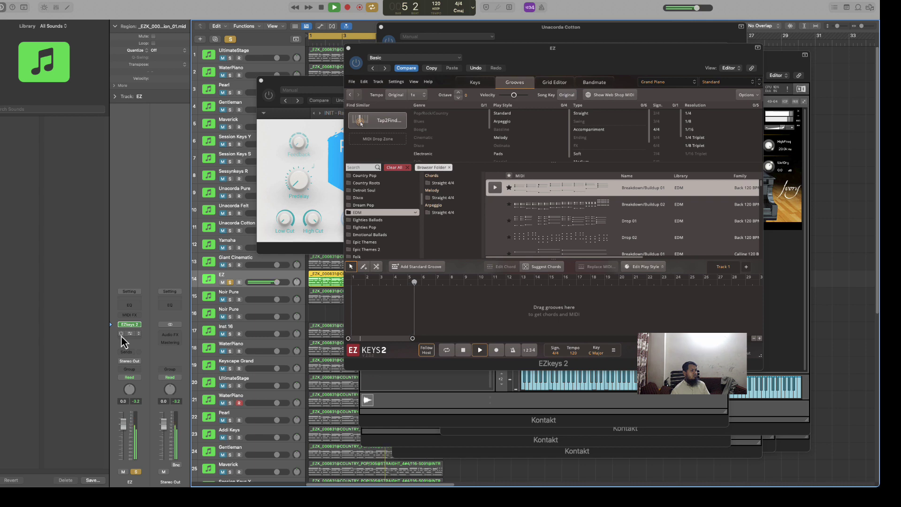
# Step: Mute the EZ track, open the Kontakt instrument of the first Noir Pure track and move the solo to it
pyautogui.click(222, 283)
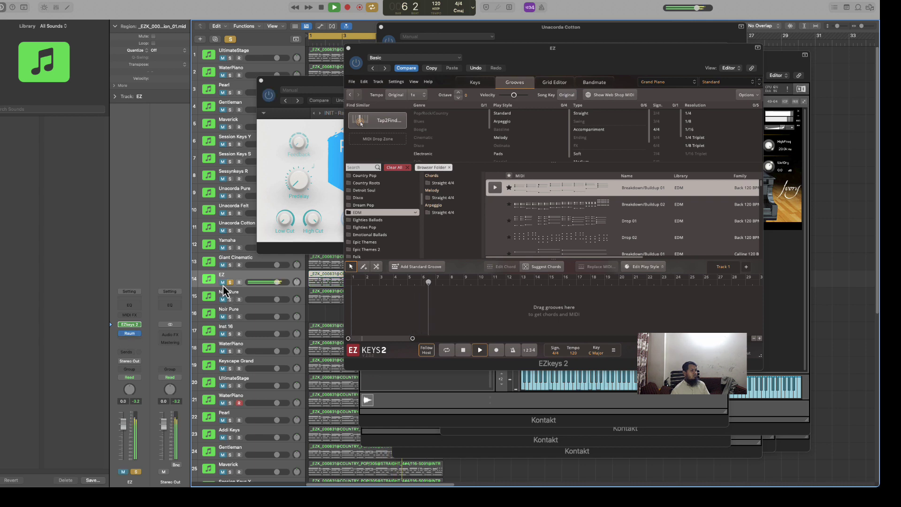
pyautogui.click(235, 298)
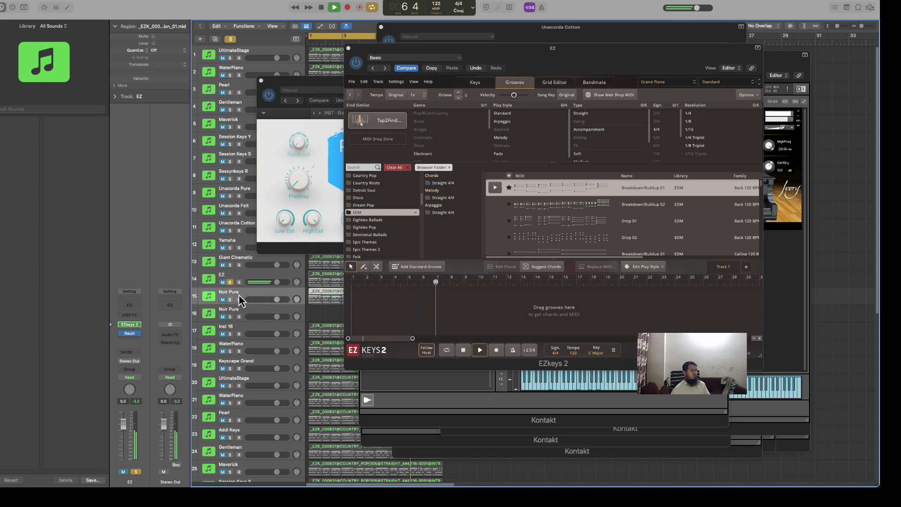
pyautogui.click(131, 328)
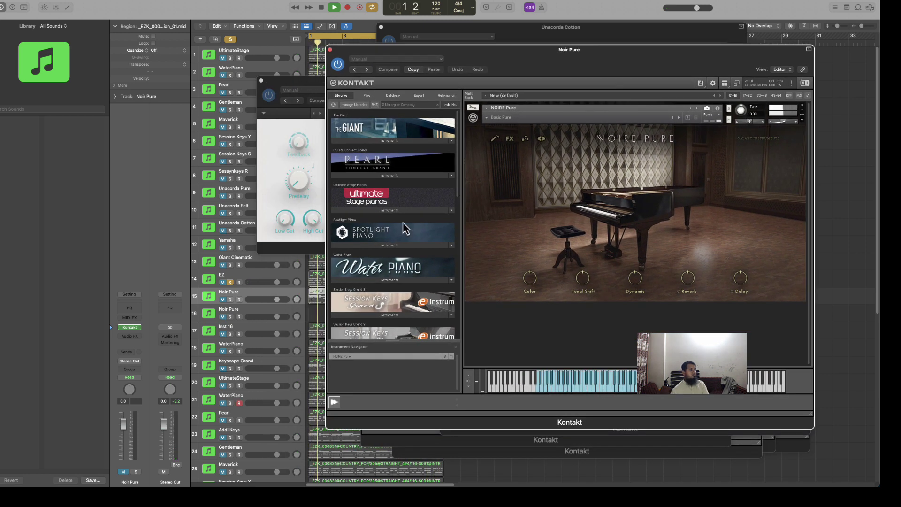
pyautogui.click(229, 300)
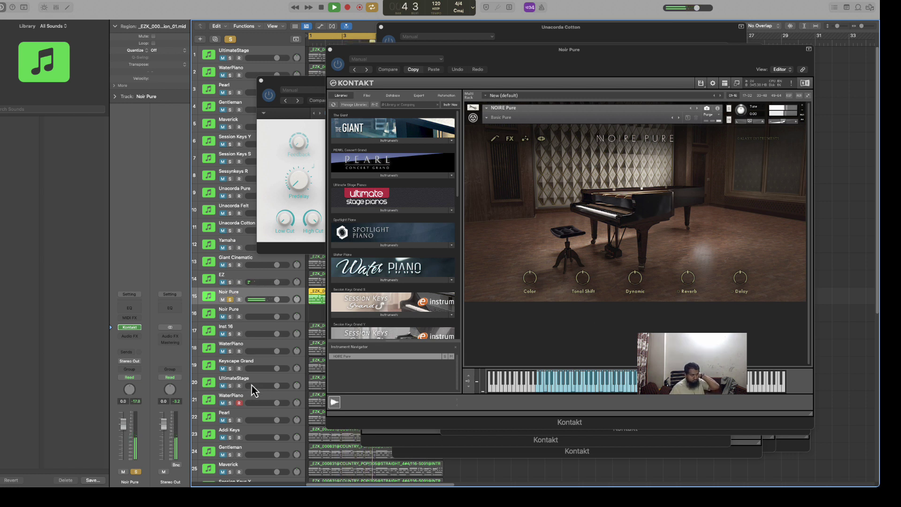
# Step: Insert the Raum reverb on the soloed Noir Pure track and toggle its bypass to compare
pyautogui.click(139, 339)
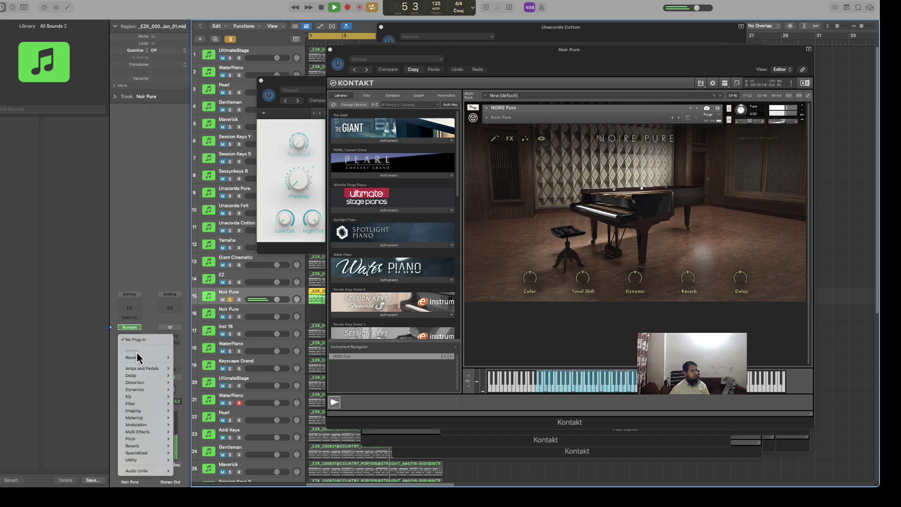
pyautogui.click(187, 357)
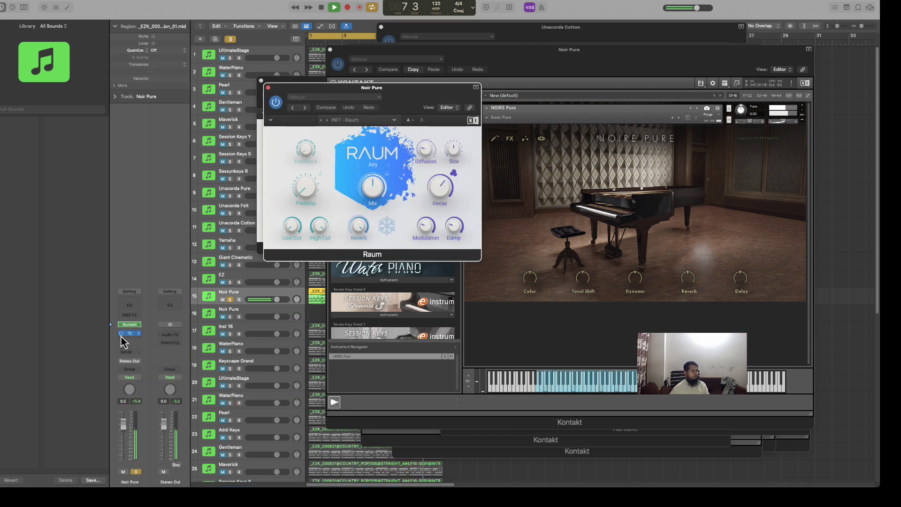
pyautogui.click(121, 334)
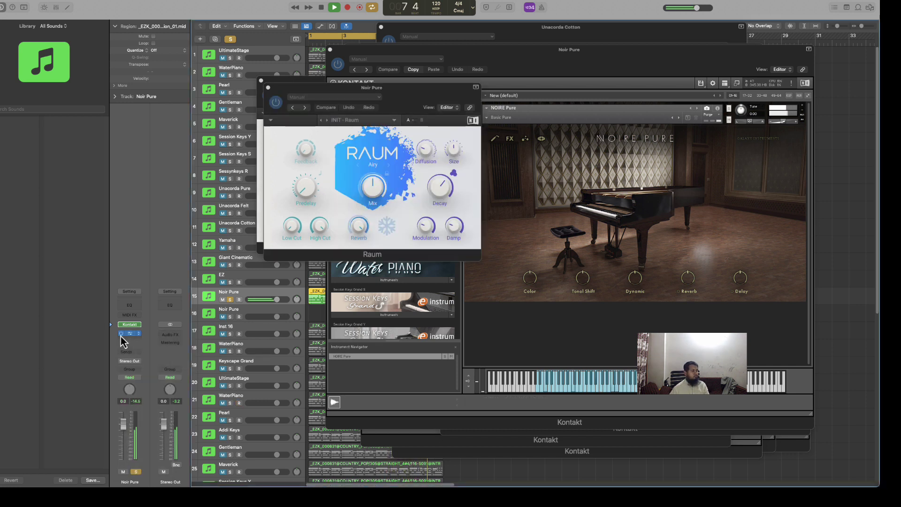
# Step: Solo the first Keyscape Grand track, play it with LA Custom C7 Grand Piano and toggle the bypass of its Raum reverb
pyautogui.press('space')
pyautogui.scroll(-3, 227, 315)
pyautogui.click(230, 299)
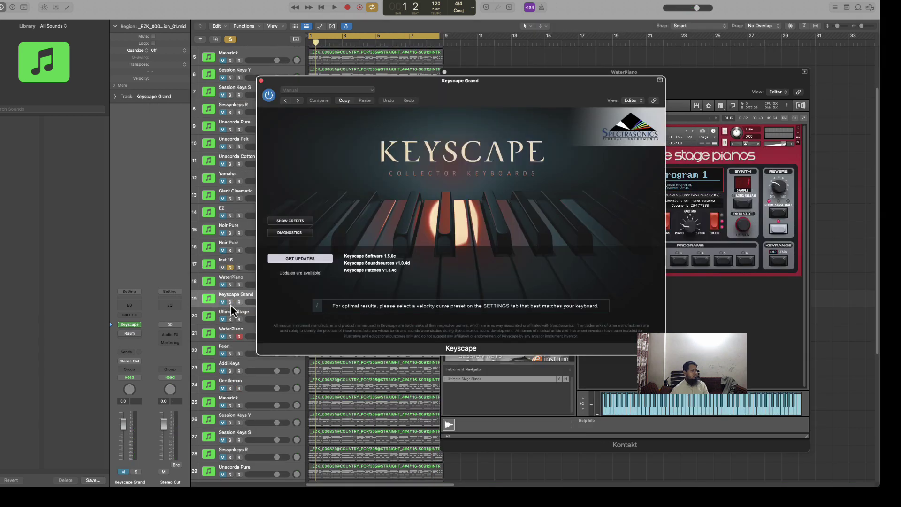
pyautogui.click(230, 301)
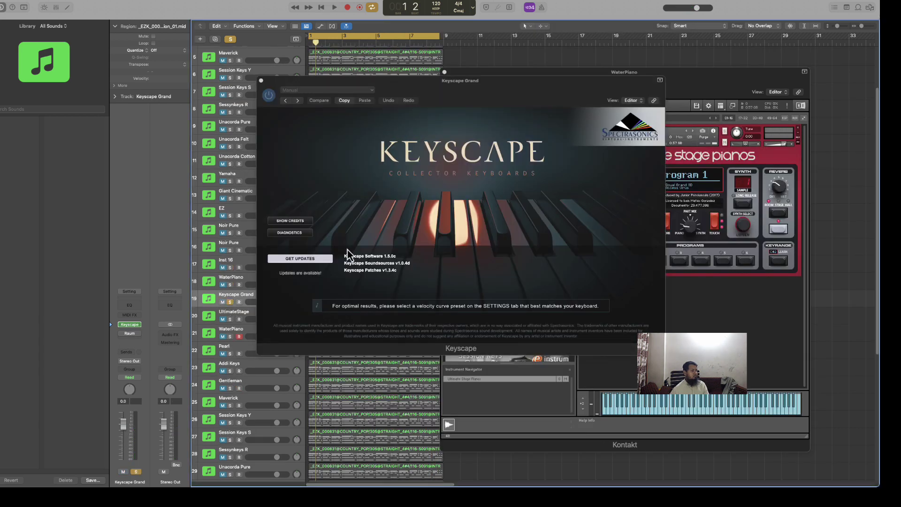
pyautogui.press('space')
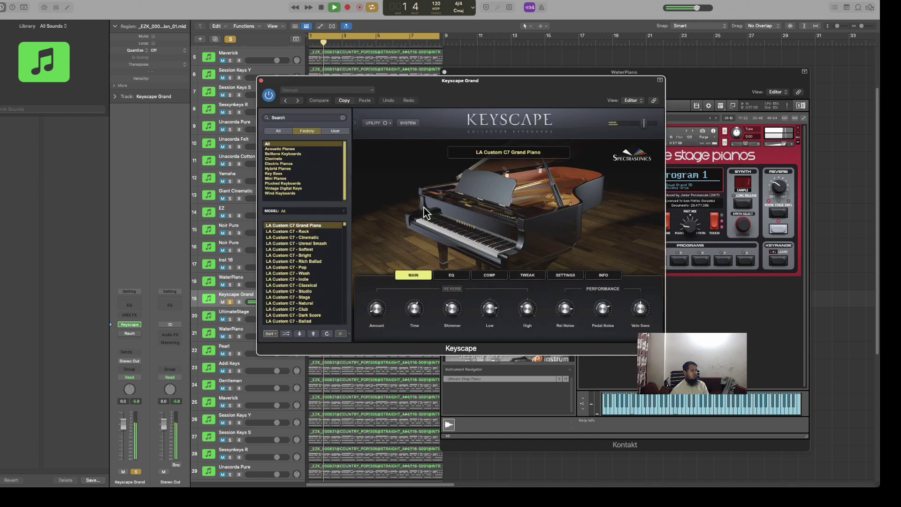
pyautogui.moveTo(503, 103); pyautogui.dragTo(587, 92)
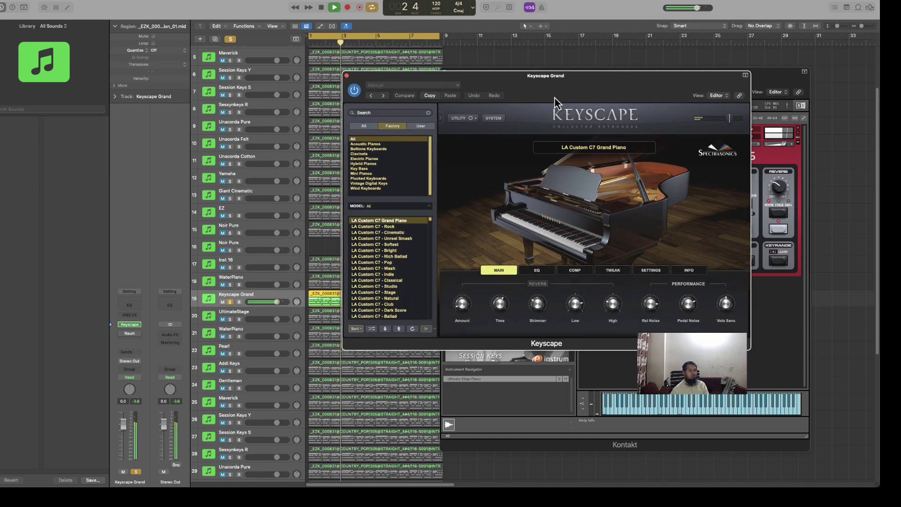
pyautogui.click(121, 337)
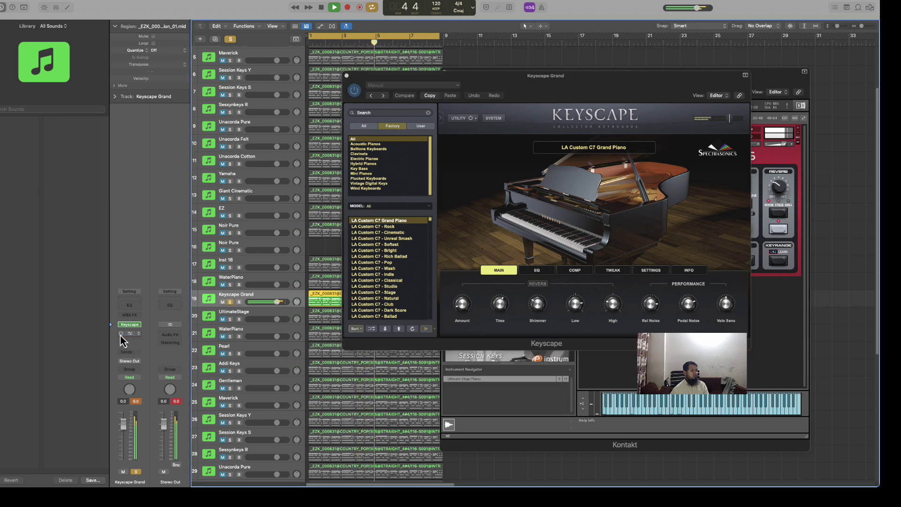
# Step: Audition the Keyscape presets LA Custom C7 - Cinematic, Unreal Smash, Rich Ballad and Indie during playback
pyautogui.click(392, 233)
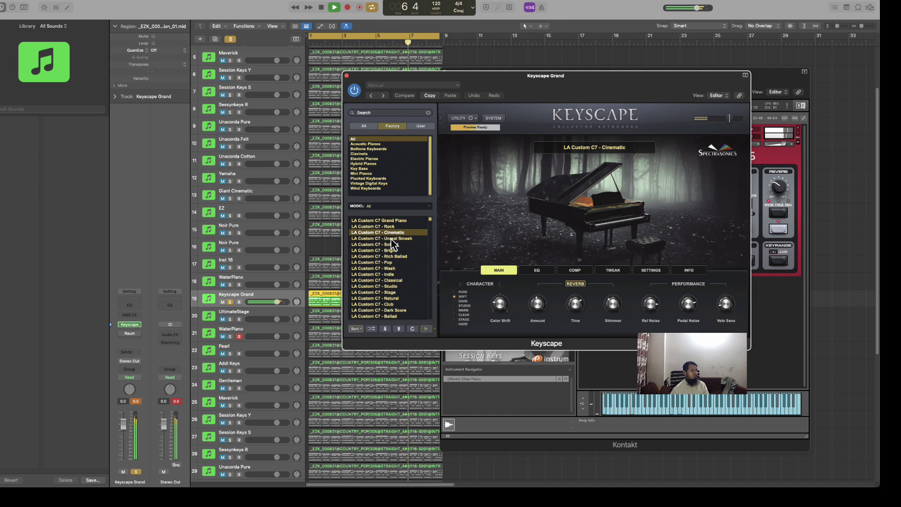
pyautogui.click(390, 238)
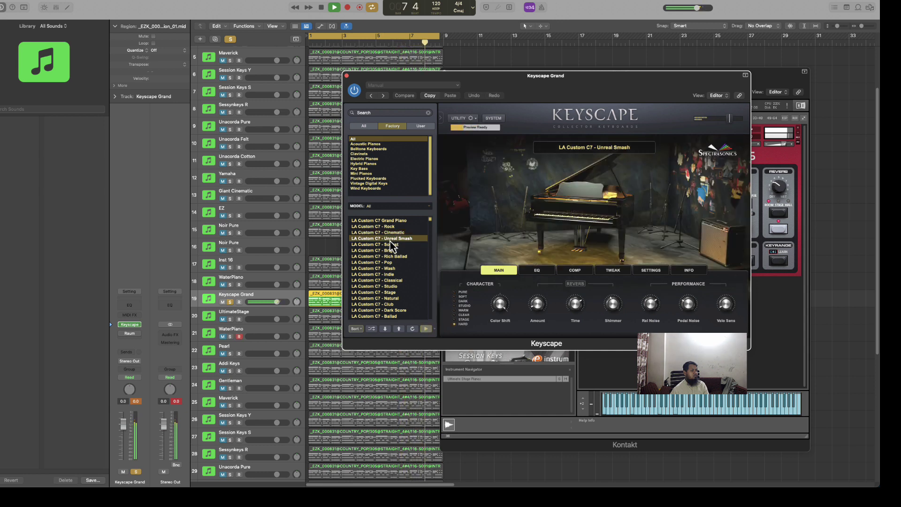
pyautogui.click(381, 257)
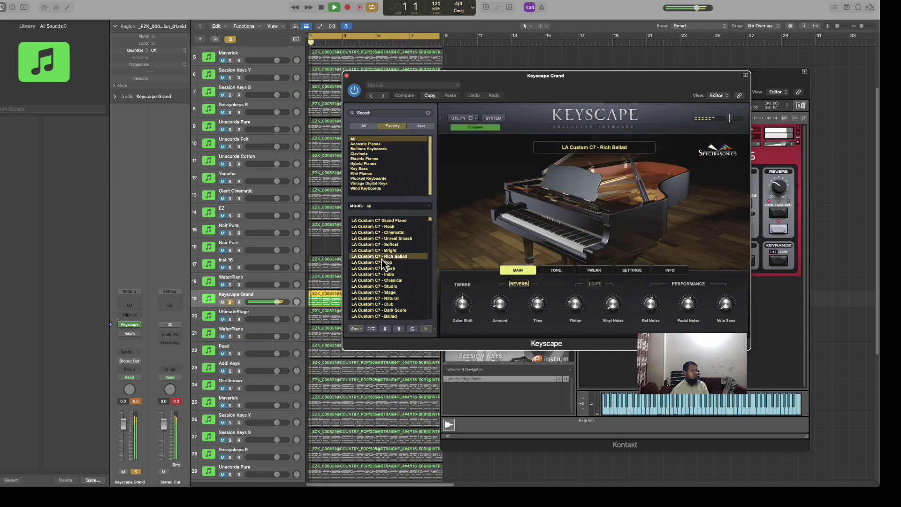
pyautogui.scroll(-1, 381, 260)
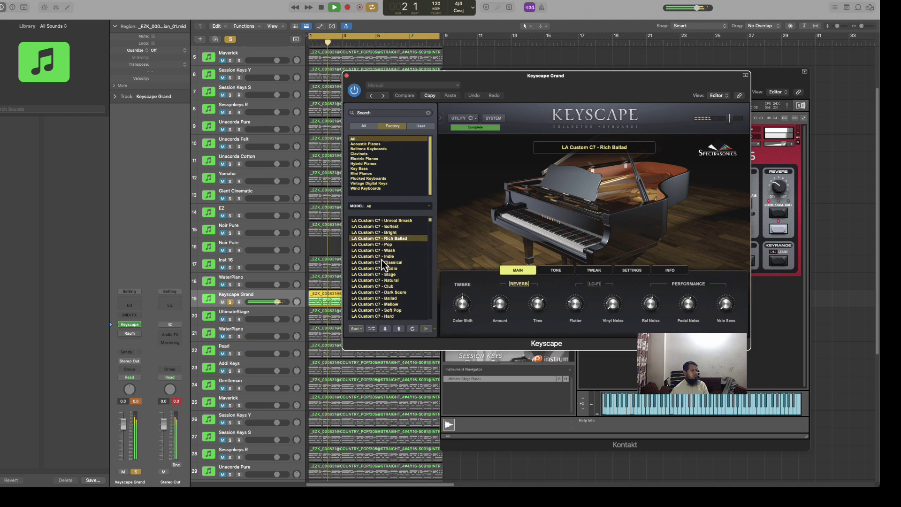
pyautogui.click(382, 256)
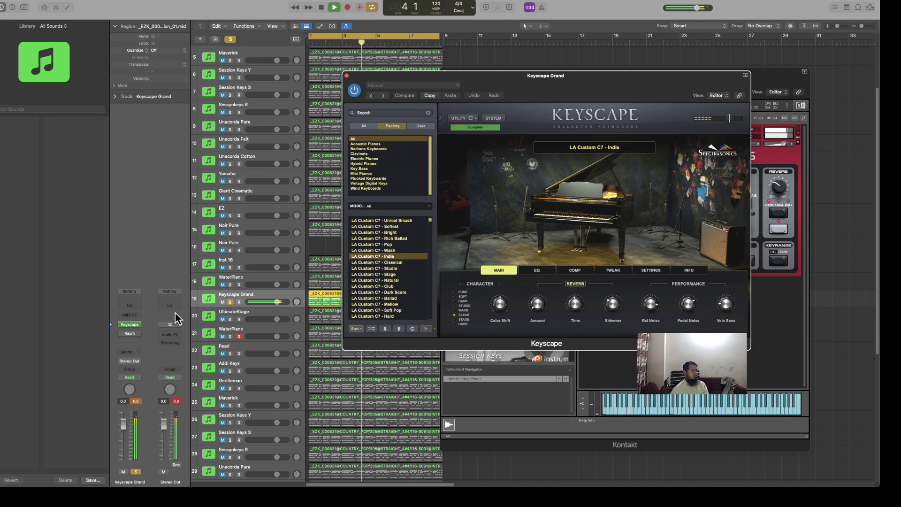
# Step: Toggle the Raum reverb on the Keyscape Grand track and load the LA Custom C7 - Natural preset
pyautogui.click(257, 303)
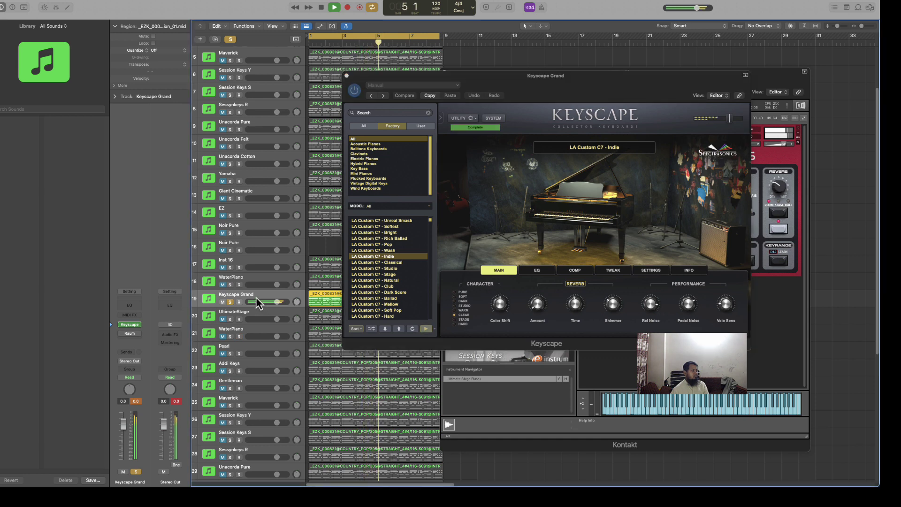
pyautogui.click(123, 334)
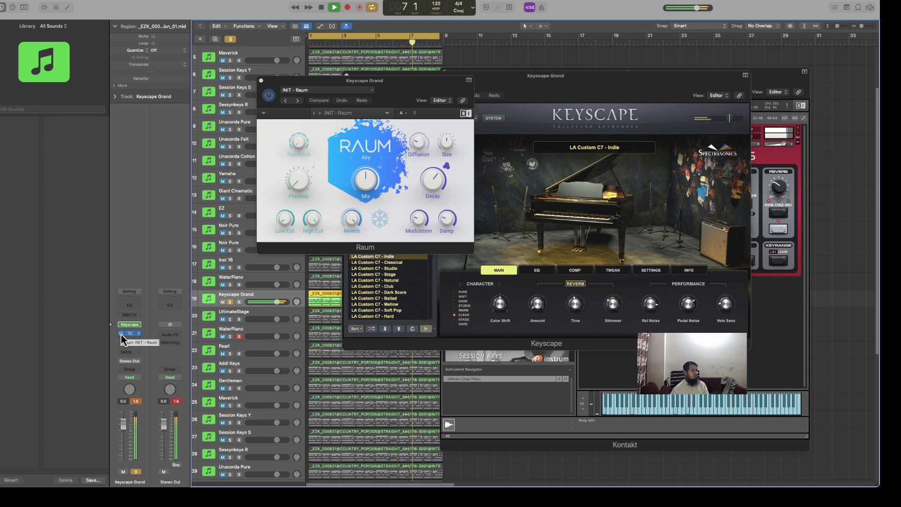
pyautogui.click(383, 281)
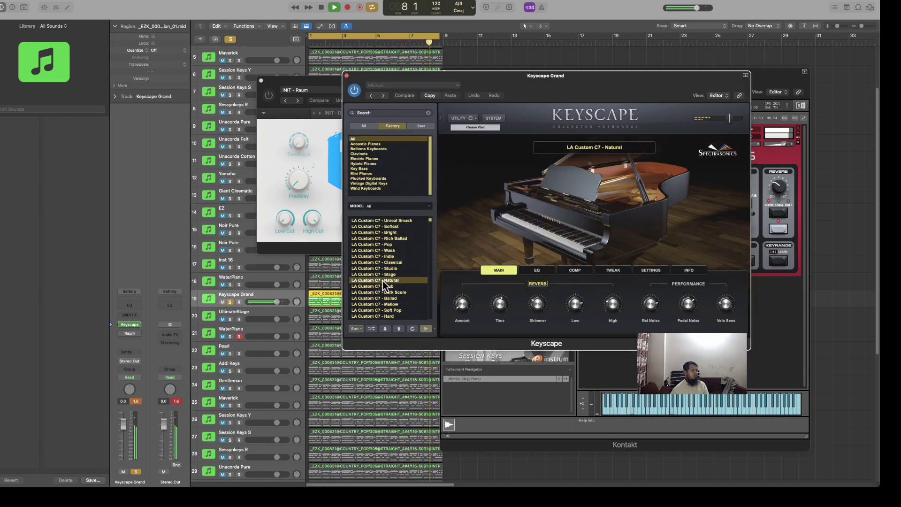
# Step: Audition the Plucked Keyboards presets Clavichord - Mono and Epic Octobass, Dolceola - Shimmer, and Electric Harpsichord - Odd Couple and Brite
pyautogui.click(364, 178)
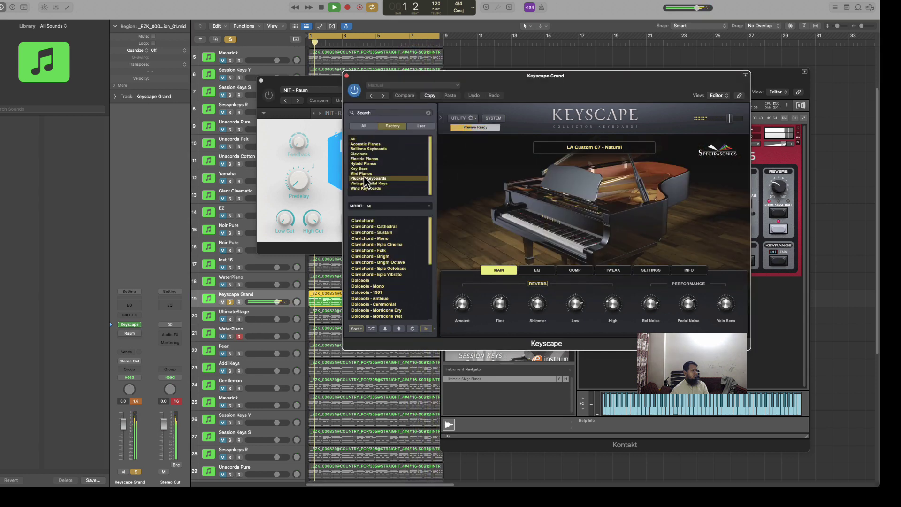
pyautogui.click(362, 238)
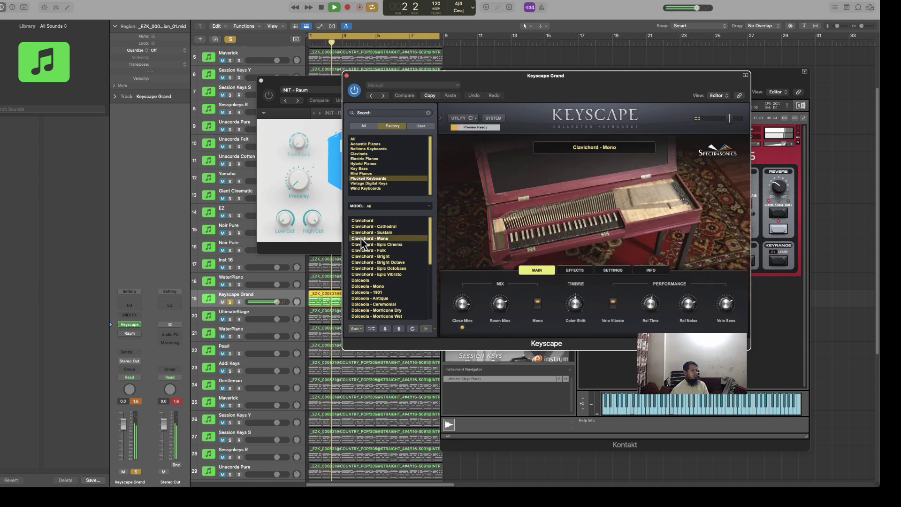
pyautogui.click(362, 268)
pyautogui.scroll(-1, 363, 272)
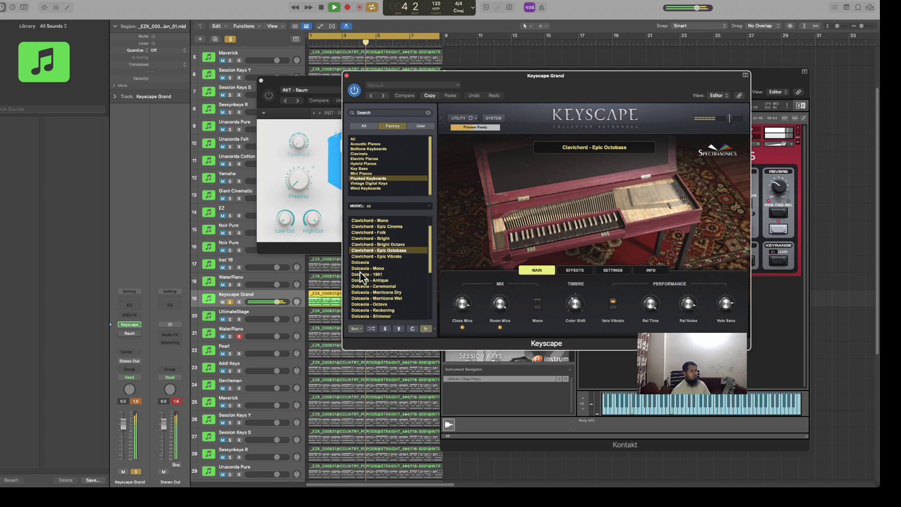
pyautogui.scroll(-2, 366, 281)
pyautogui.click(373, 288)
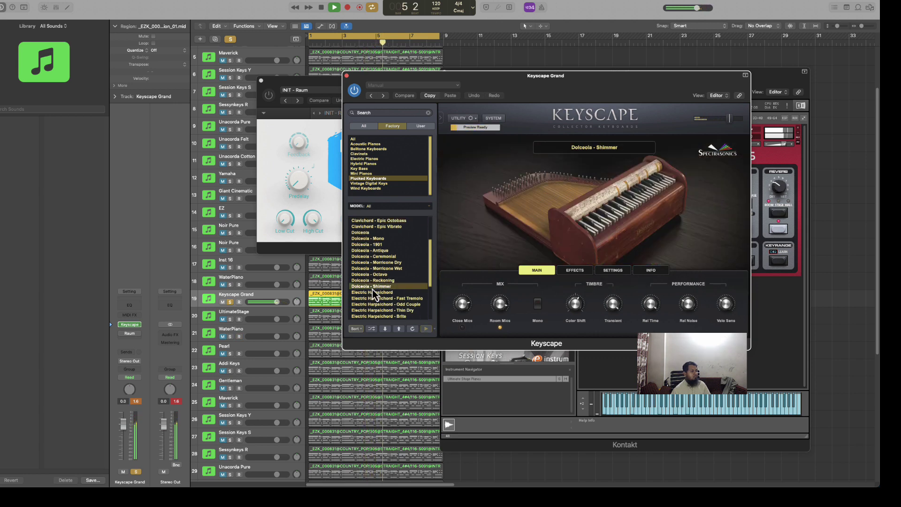
pyautogui.scroll(-1, 373, 289)
pyautogui.click(373, 288)
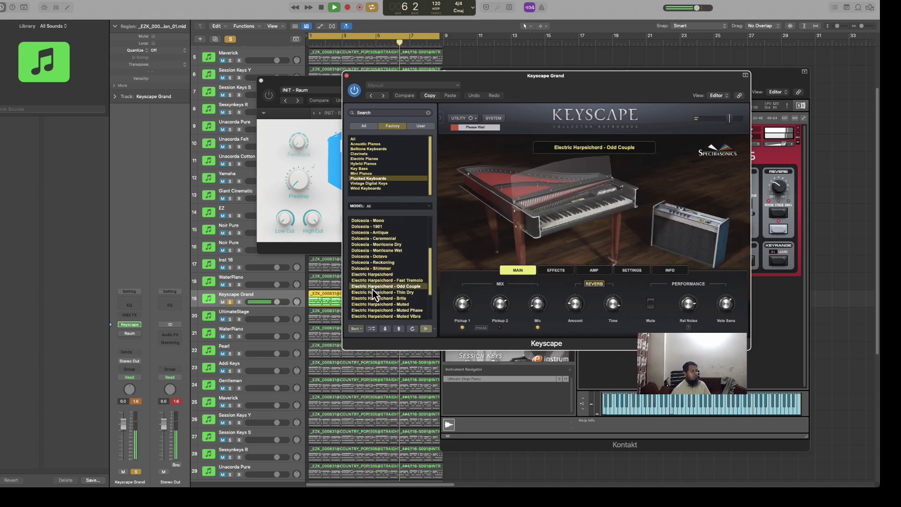
pyautogui.click(374, 298)
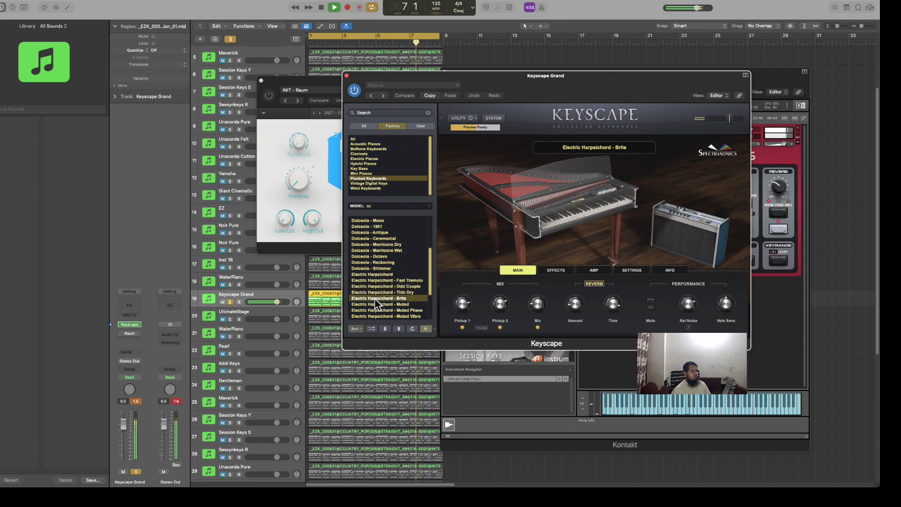
# Step: Audition Harmochord - Fast Pump from Wind Keyboards and MKS-20 - E.Piano 1 Pop from Vintage Digital Keys
pyautogui.click(373, 188)
pyautogui.click(373, 233)
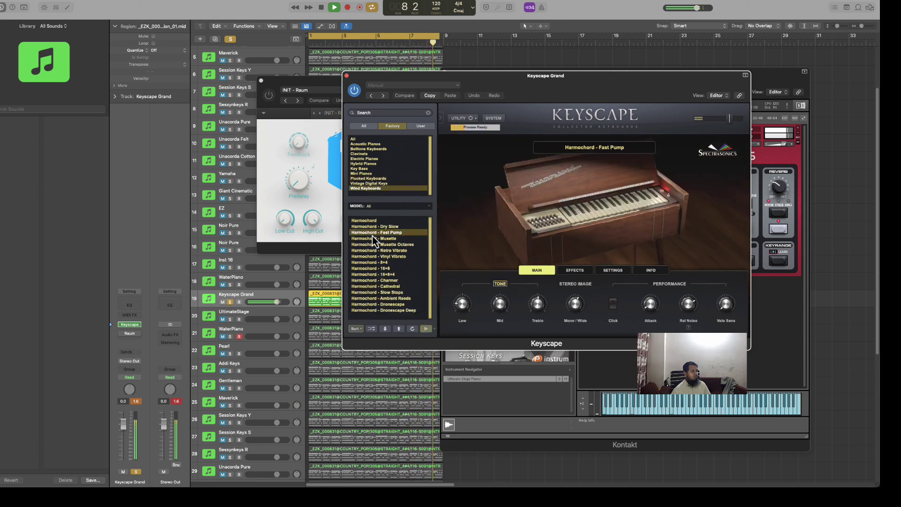
pyautogui.click(360, 184)
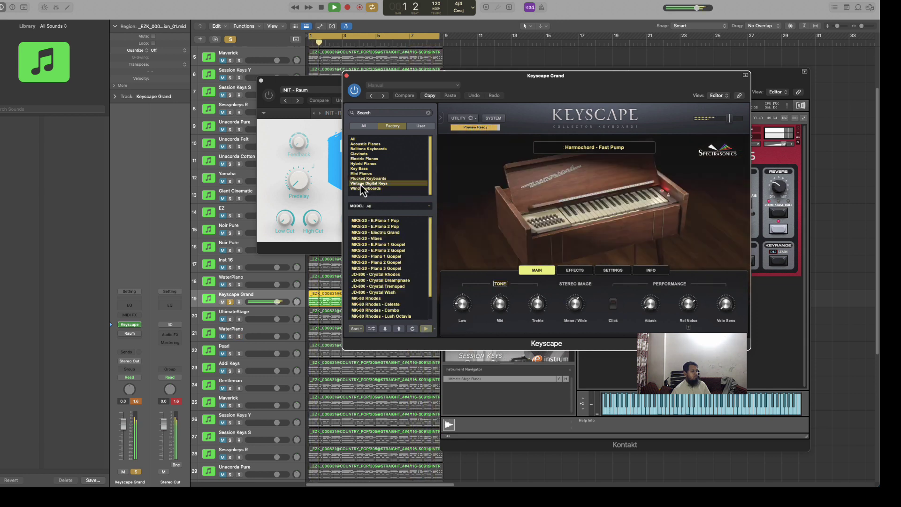
pyautogui.click(372, 220)
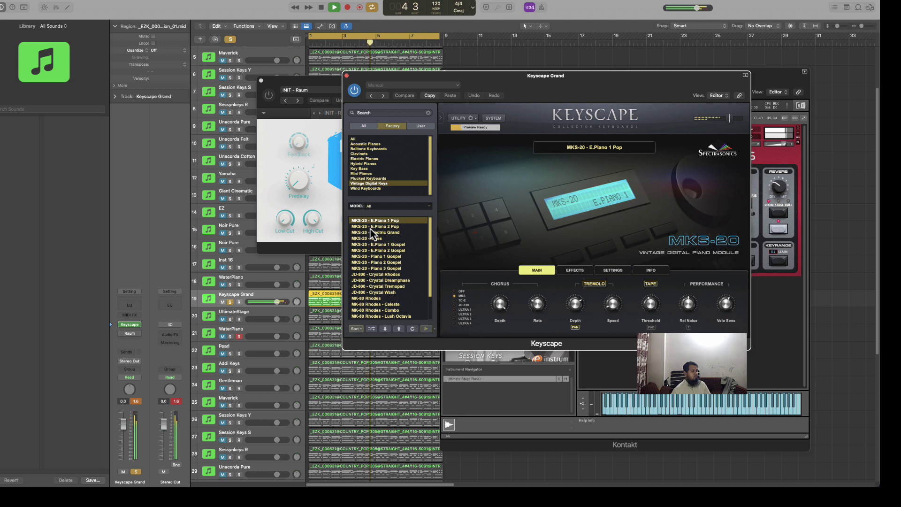
# Step: Toggle the Raum reverb's bypass and load the MKS-20 presets E.Piano 1 Gospel and Piano 1 Gospel in turn
pyautogui.click(121, 336)
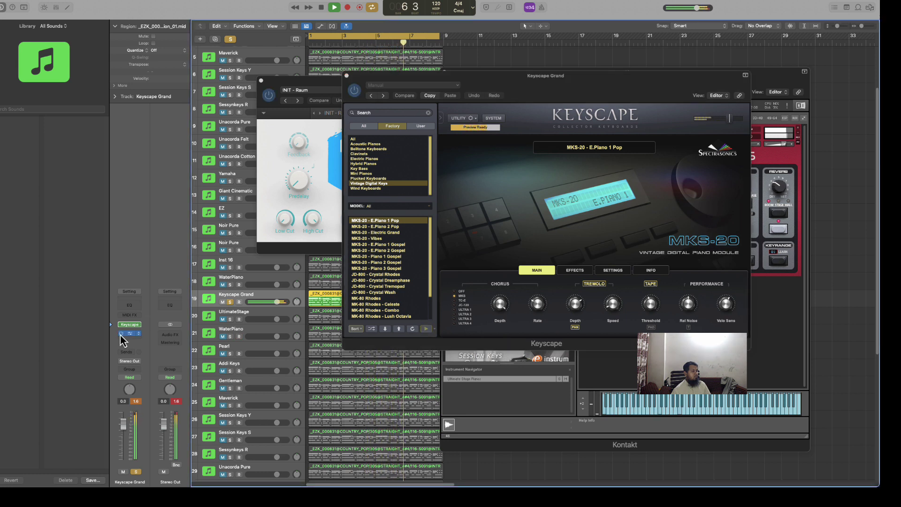
pyautogui.click(377, 247)
pyautogui.click(376, 243)
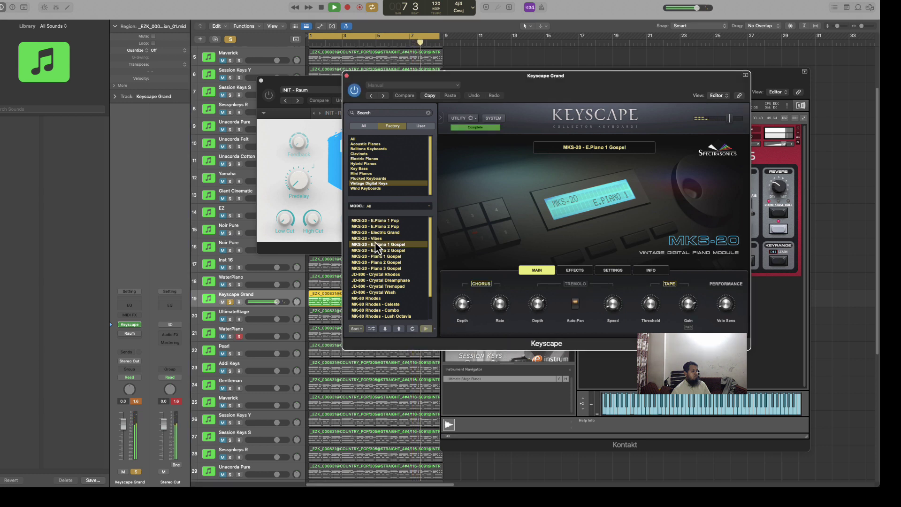
pyautogui.click(379, 257)
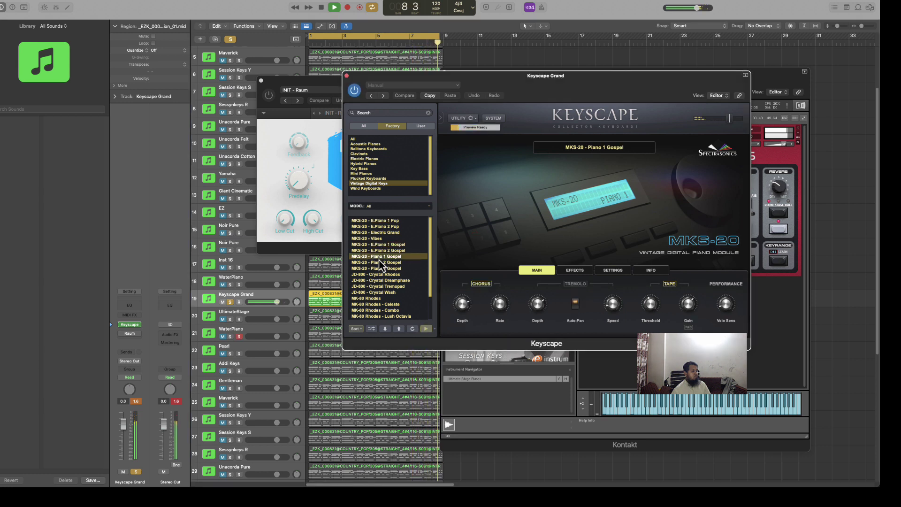
# Step: Mute the first Keyscape Grand track and switch to the last track with the Addictive Keys instrument
pyautogui.click(223, 302)
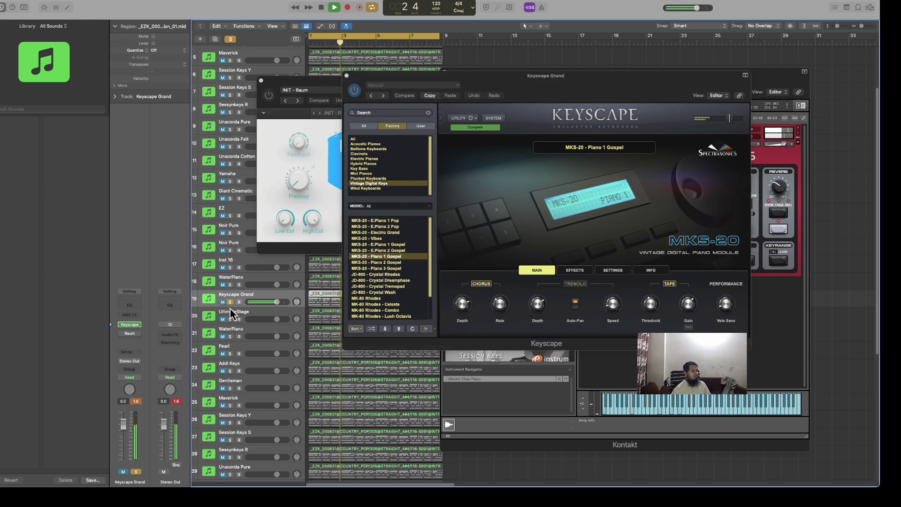
pyautogui.click(240, 315)
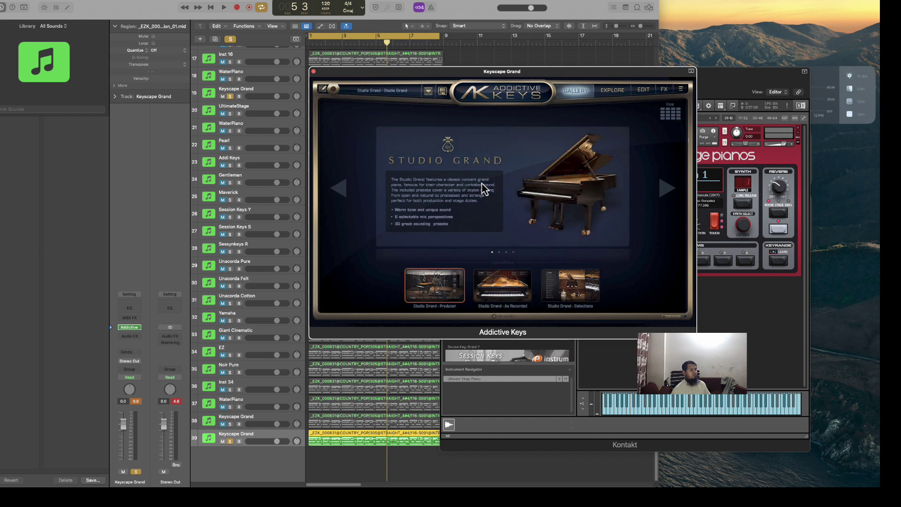
# Step: Play the soloed Addictive Keys track and load its Studio Grand - Mr Bright preset
pyautogui.press('space')
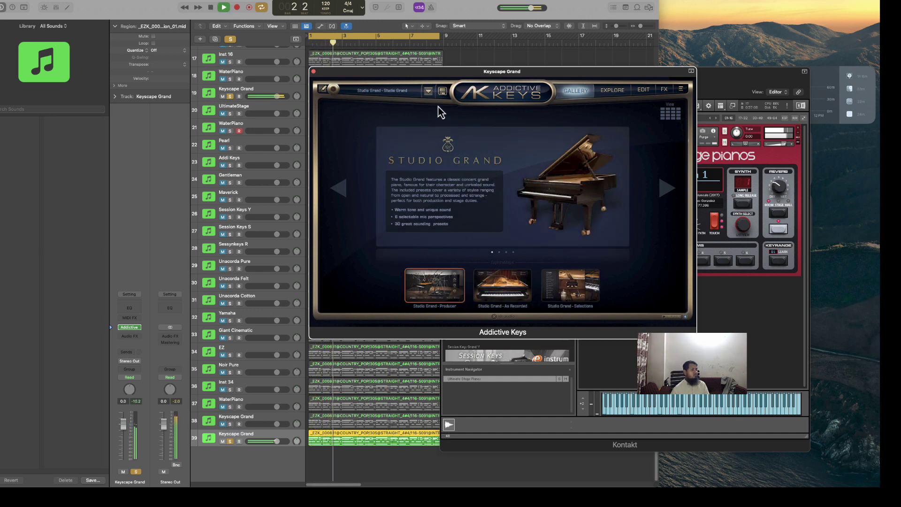
pyautogui.click(429, 93)
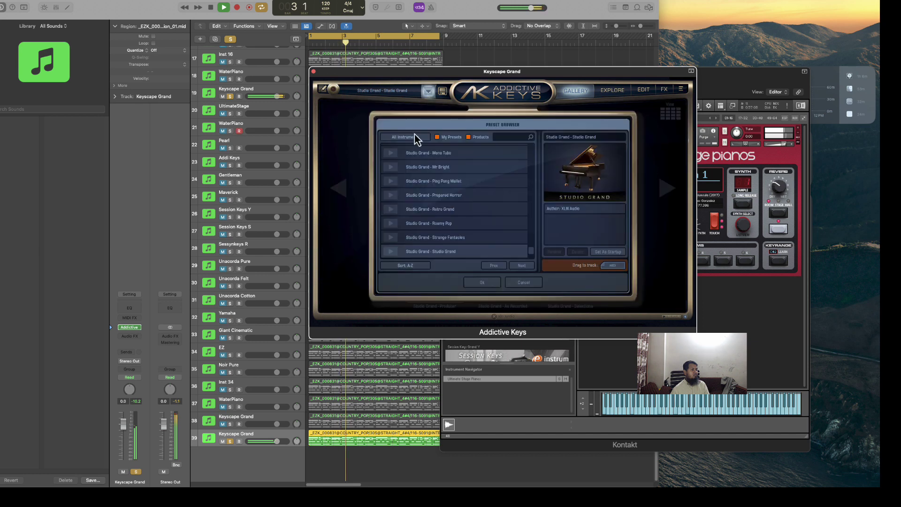
pyautogui.doubleClick(416, 166)
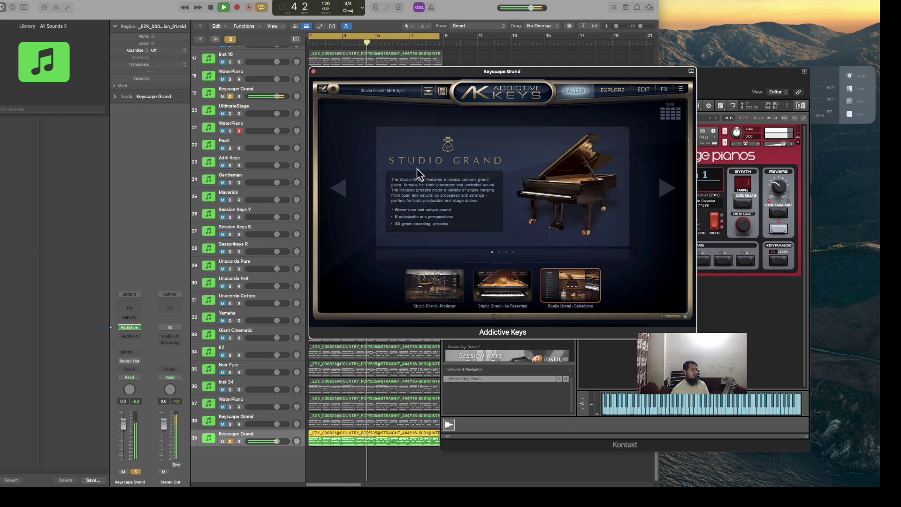
# Step: Remove the solo from the first Keyscape Grand track so that only the Addictive Keys track plays
pyautogui.click(222, 441)
pyautogui.press('space')
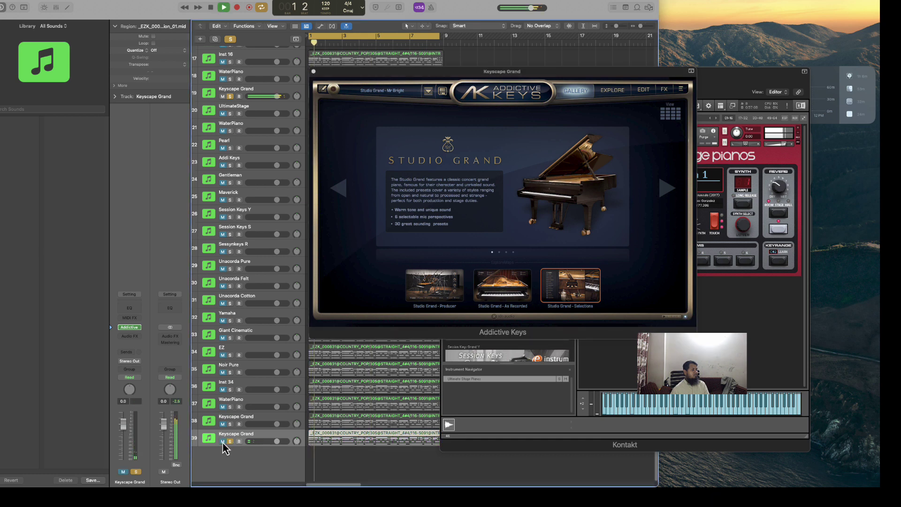
pyautogui.click(256, 90)
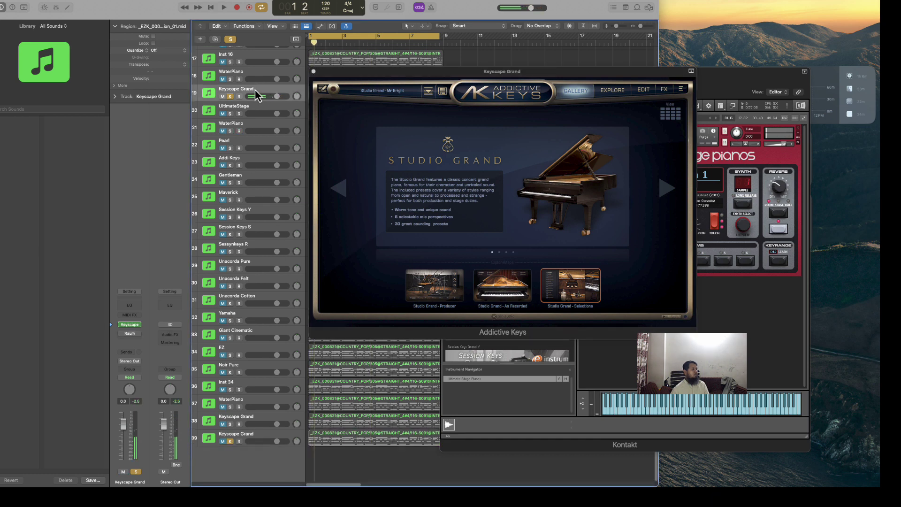
pyautogui.click(230, 96)
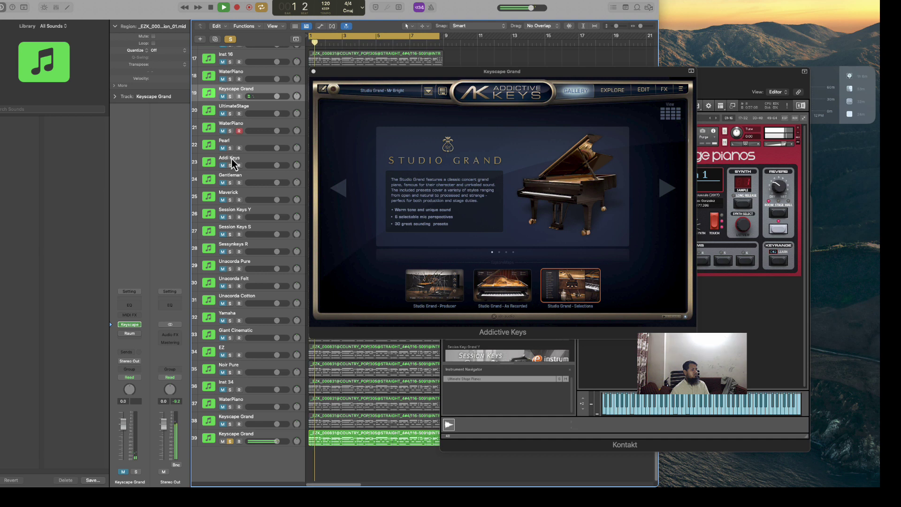
pyautogui.press('space')
# Step: Play the last track and audition the Addictive Keys presets Studio Grand - Jazzish, Miles Away and Ping Pong Mallet
pyautogui.click(249, 438)
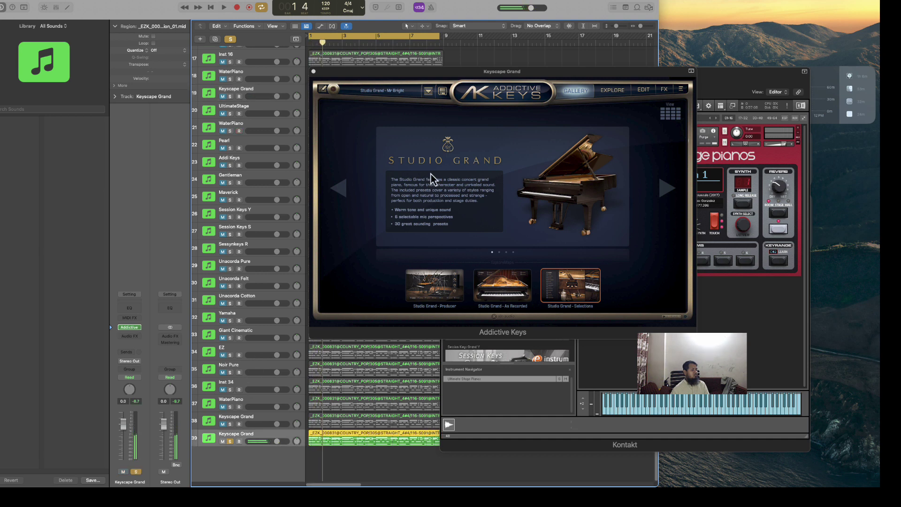
pyautogui.press('space')
pyautogui.click(429, 92)
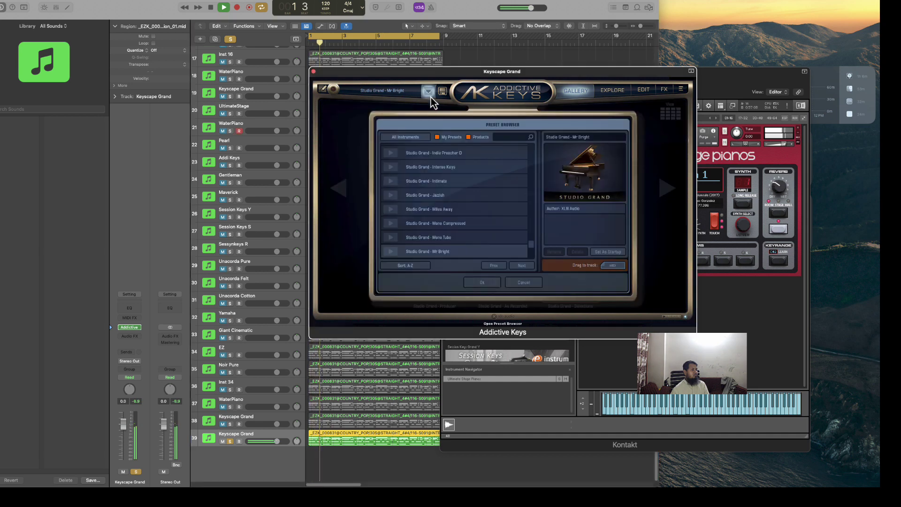
pyautogui.click(393, 197)
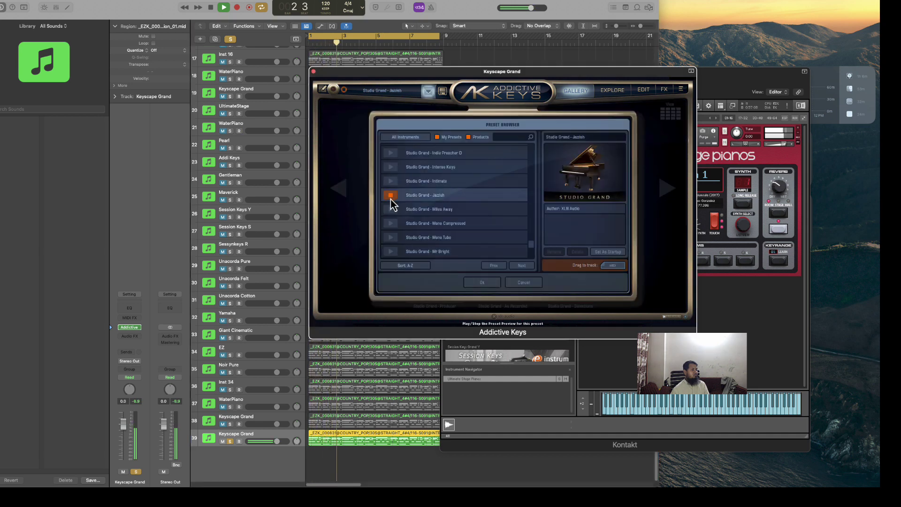
pyautogui.click(424, 211)
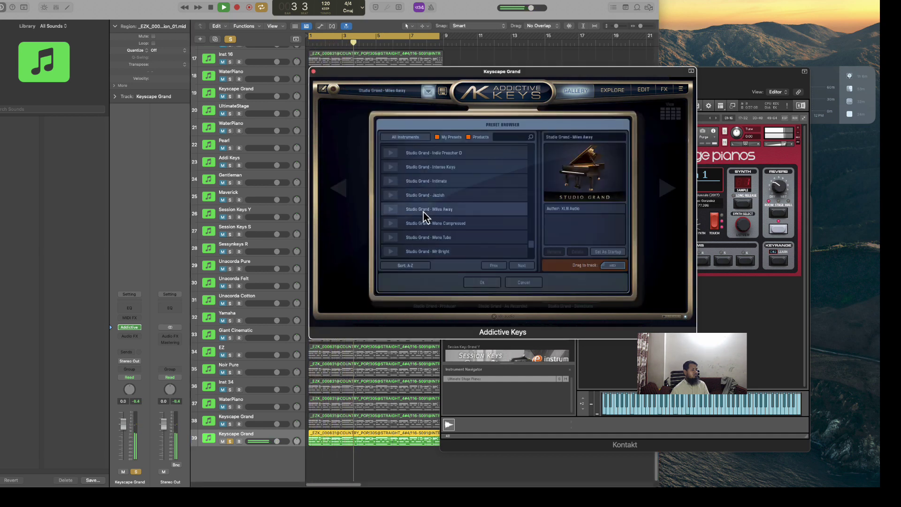
pyautogui.scroll(-2, 424, 211)
pyautogui.click(425, 211)
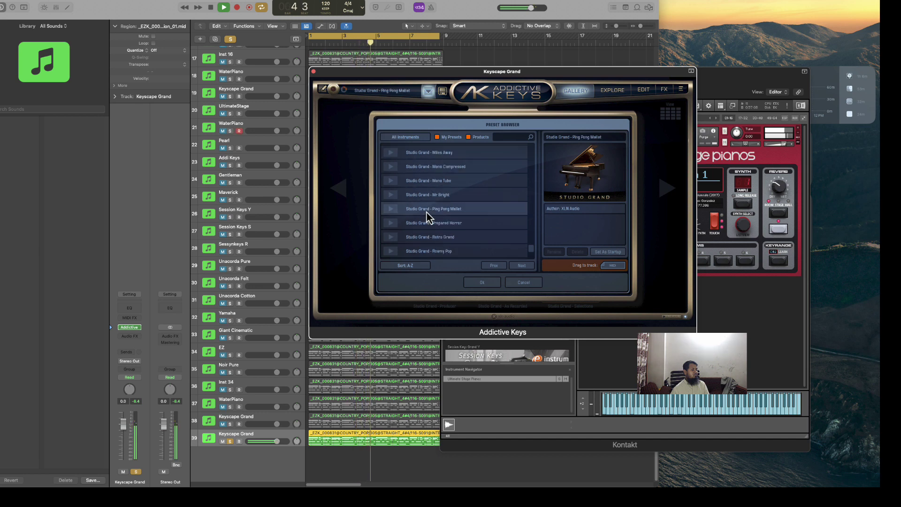
# Step: Load the Electric Grand - 80s Arena preset in Addictive Keys
pyautogui.scroll(10, 427, 217)
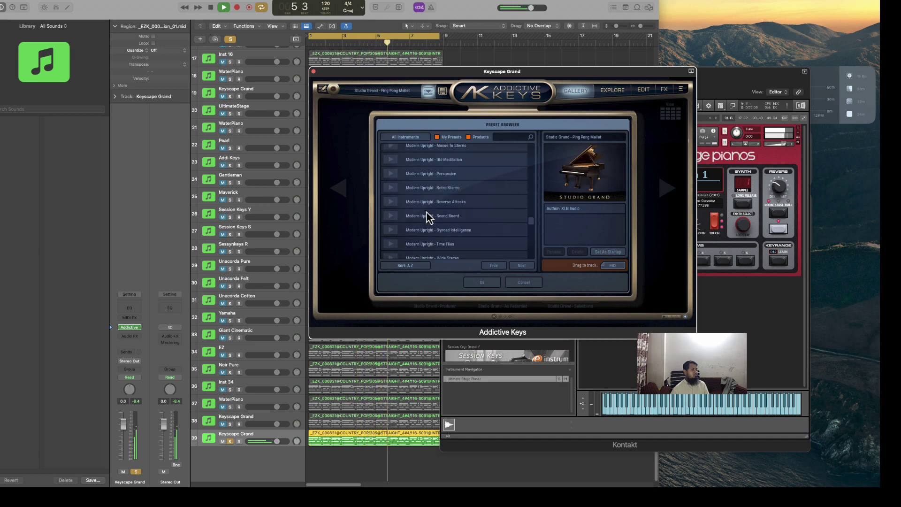
pyautogui.scroll(10, 427, 217)
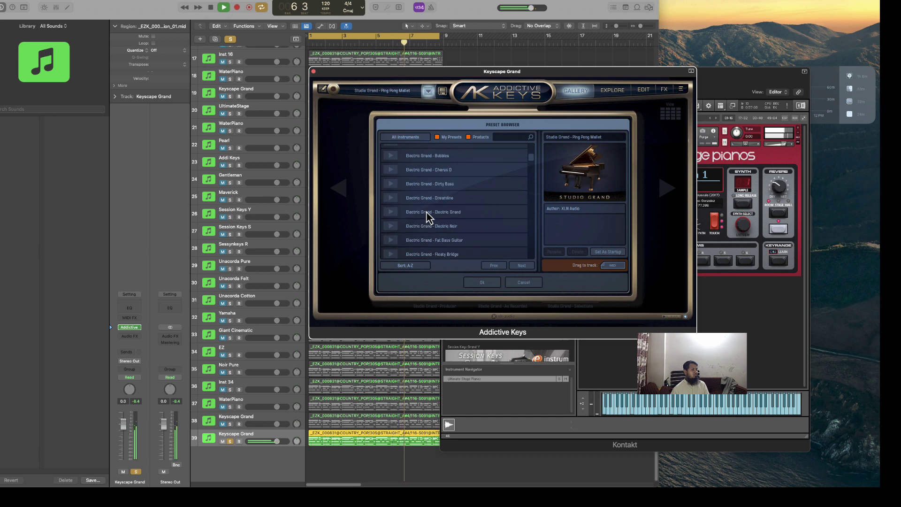
pyautogui.scroll(5, 427, 217)
pyautogui.click(431, 169)
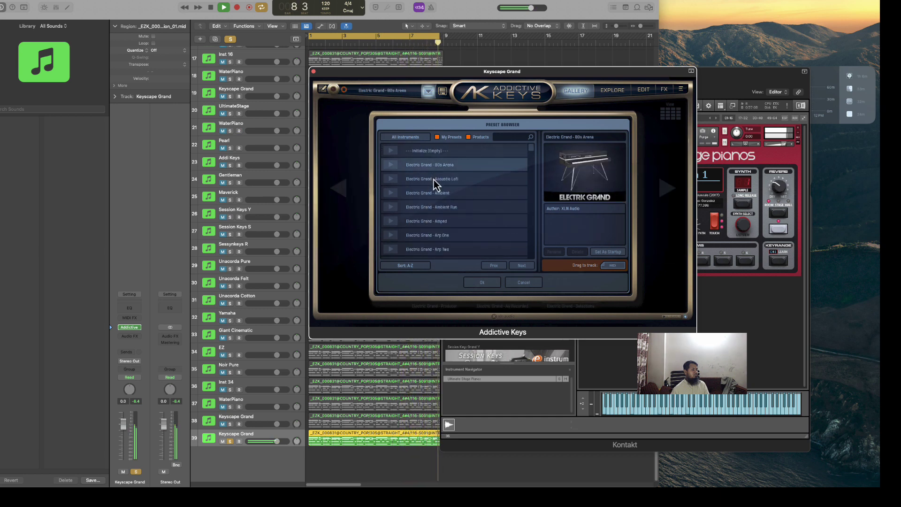
pyautogui.click(481, 284)
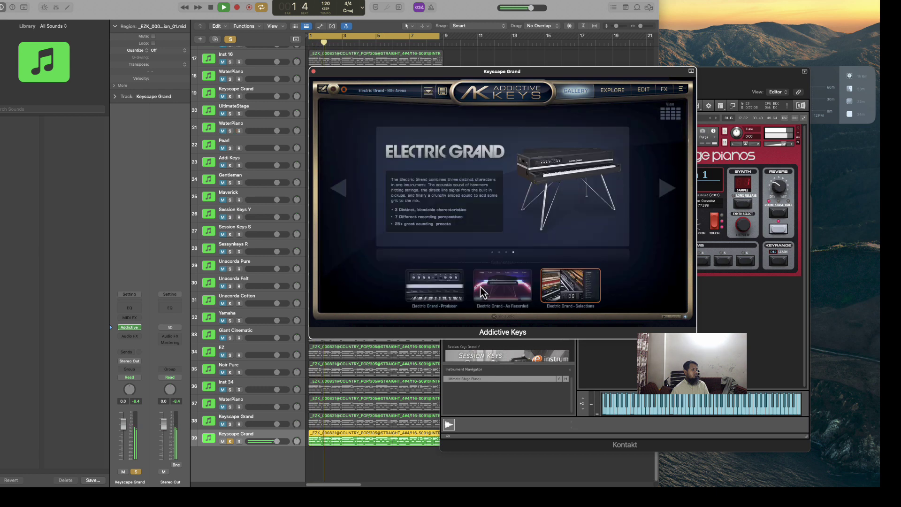
# Step: Look through the Electric Grand presets in the Addictive Keys preset browser
pyautogui.click(429, 94)
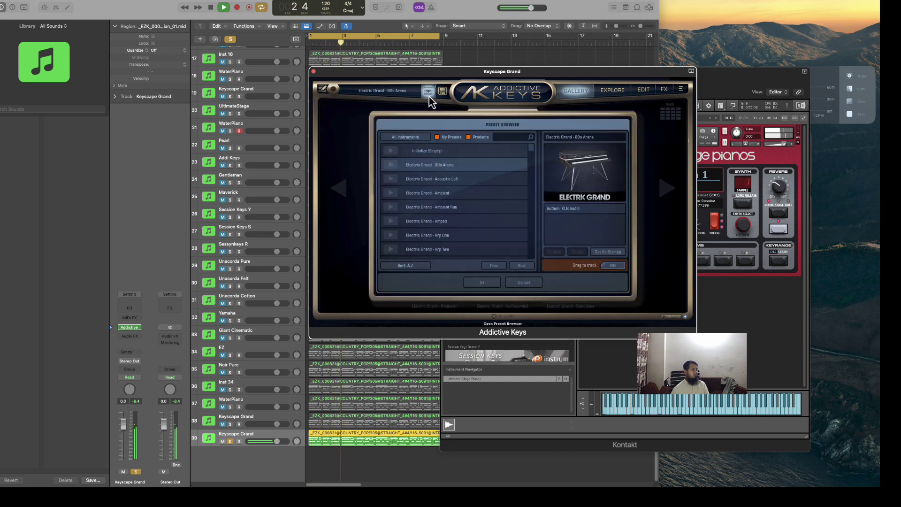
pyautogui.scroll(-5, 437, 178)
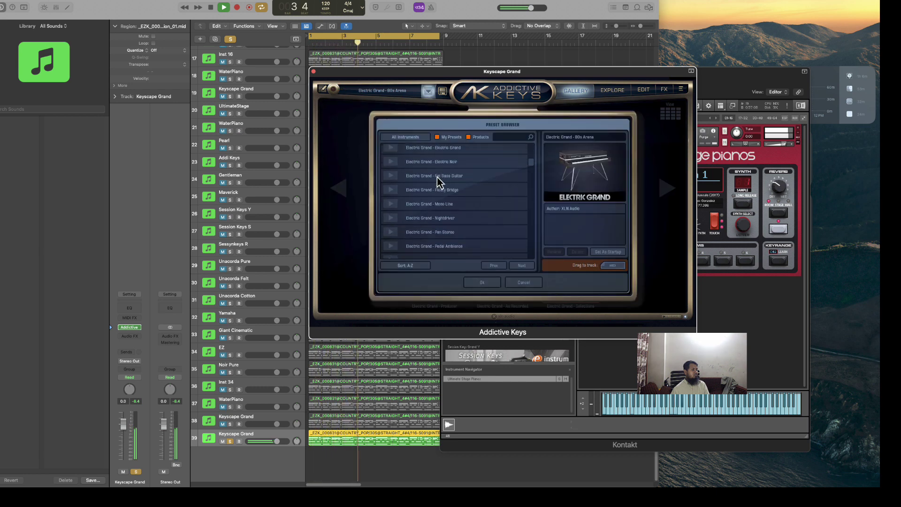
pyautogui.click(522, 284)
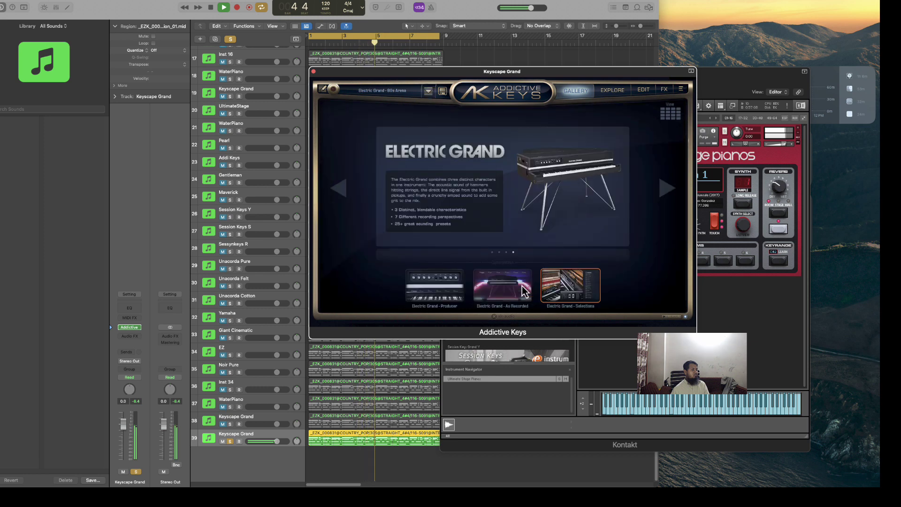
pyautogui.click(348, 92)
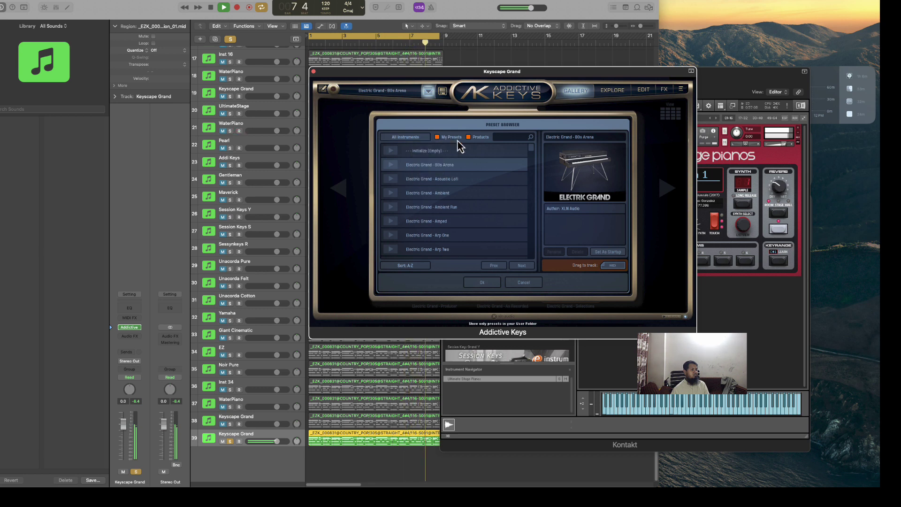
# Step: Replace the last track's Addictive Keys instrument with the stereo version of reFX Nexus
pyautogui.click(139, 328)
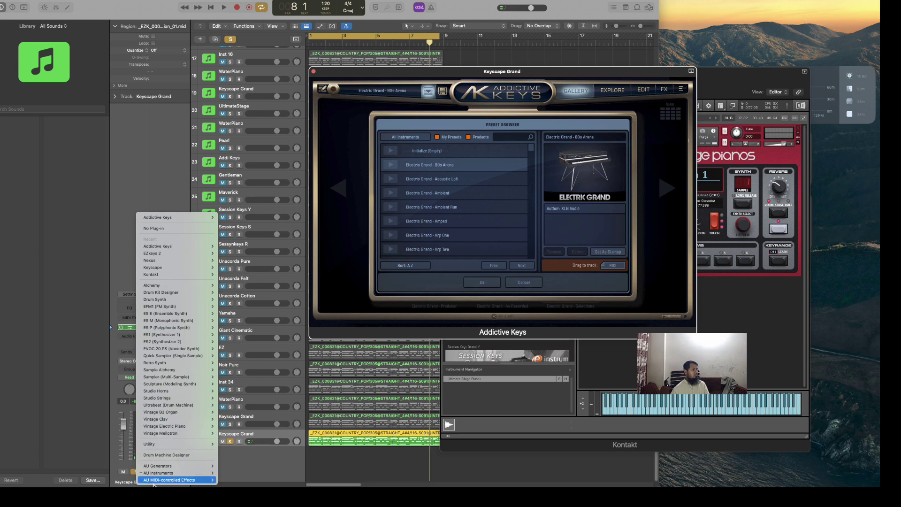
pyautogui.moveTo(154, 473)
pyautogui.moveTo(232, 453)
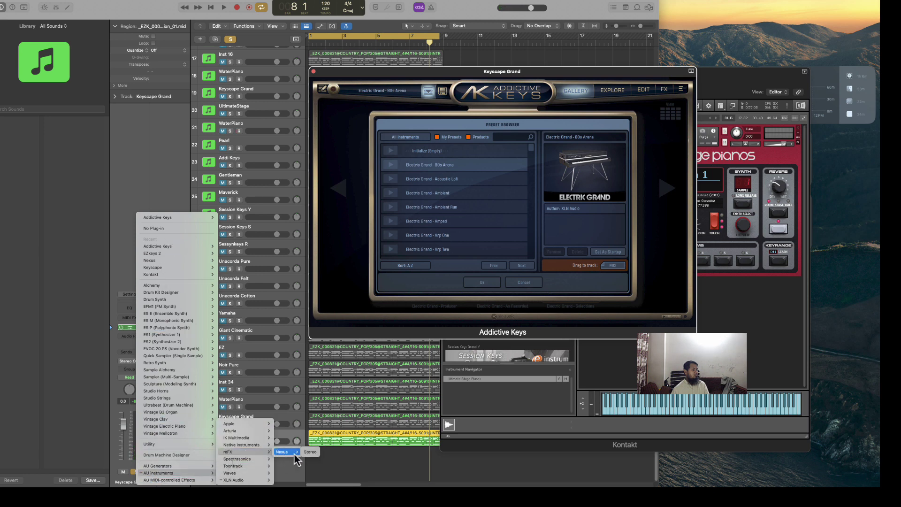
pyautogui.click(308, 458)
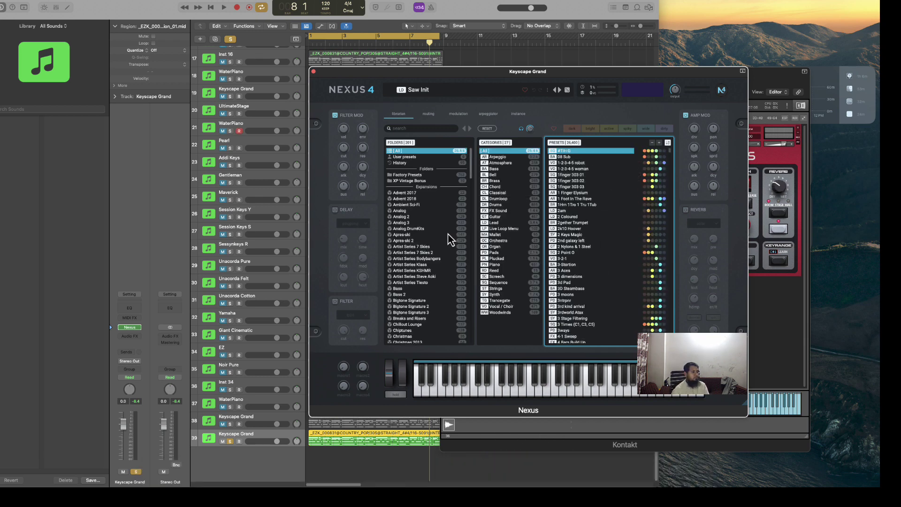
# Step: Play the track and audition the Nexus Piano presets 21 Smoked, Alone, Alone in the Dark, Amberpiano and Apollo Six
pyautogui.click(495, 266)
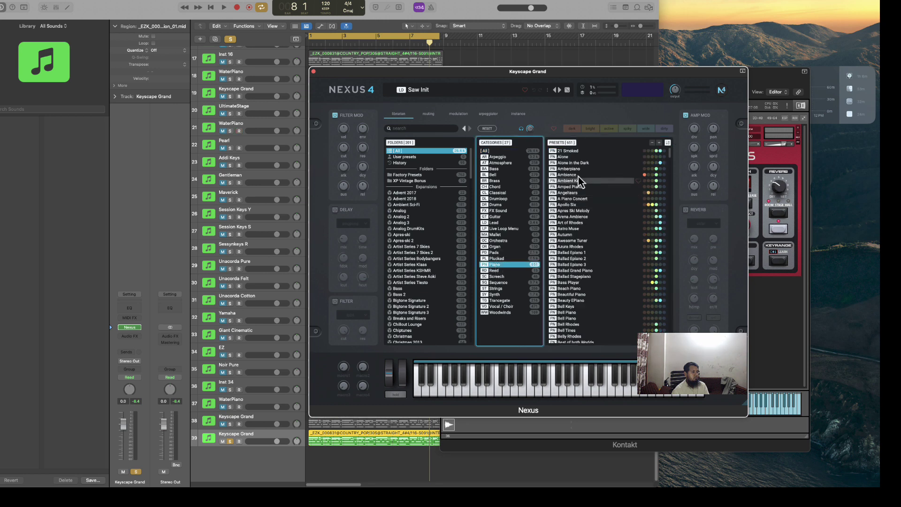
pyautogui.click(571, 152)
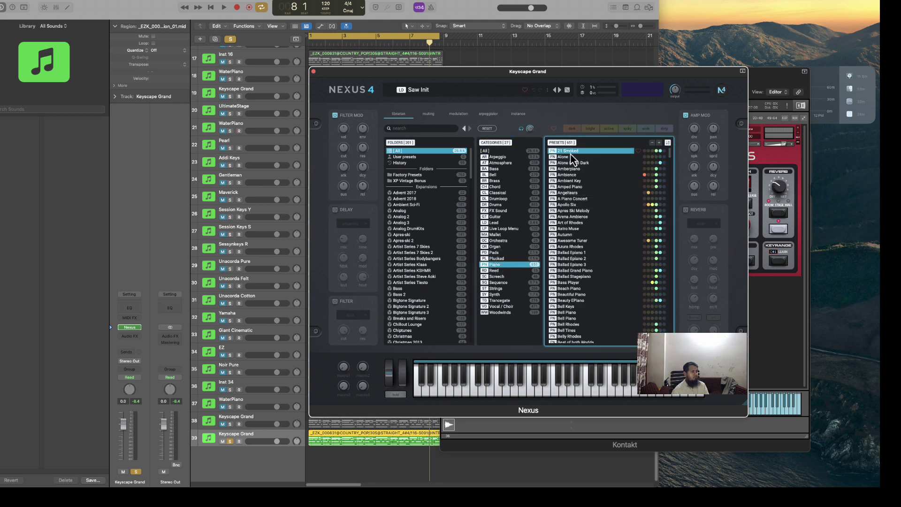
pyautogui.press('space')
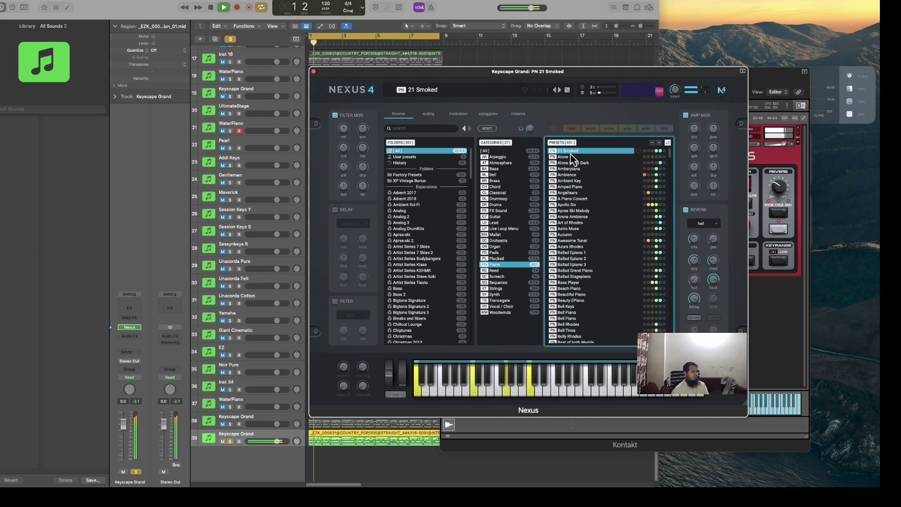
pyautogui.click(571, 157)
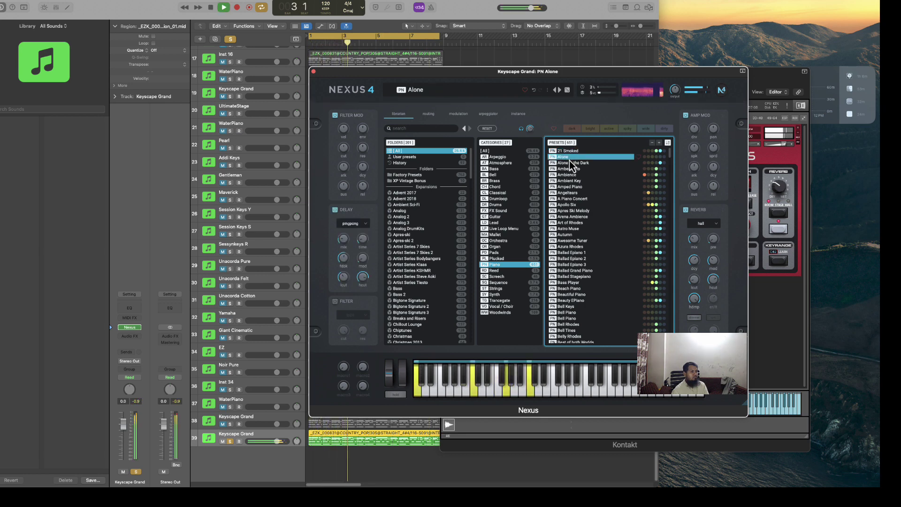
pyautogui.click(569, 163)
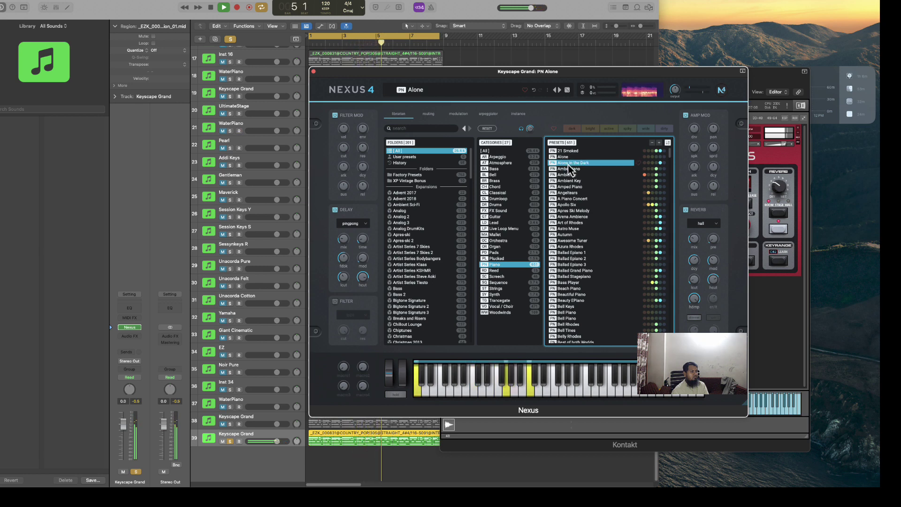
pyautogui.click(568, 169)
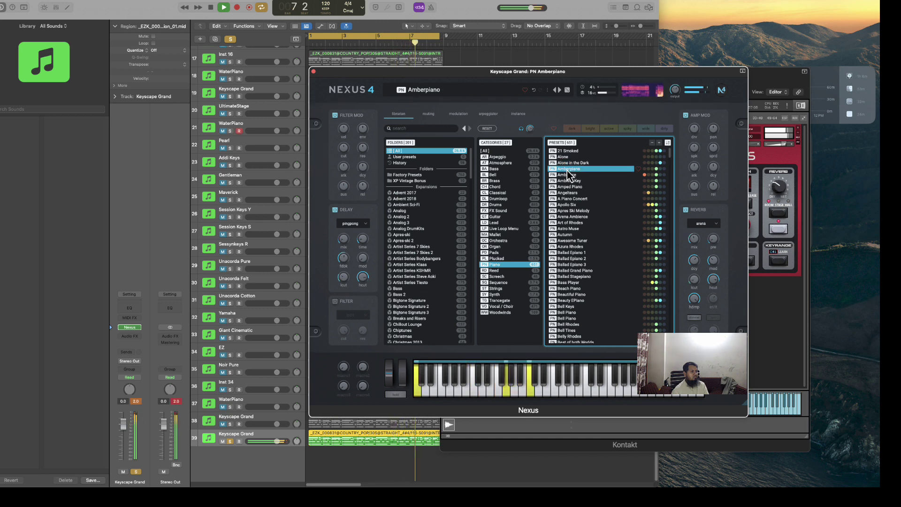
pyautogui.click(573, 206)
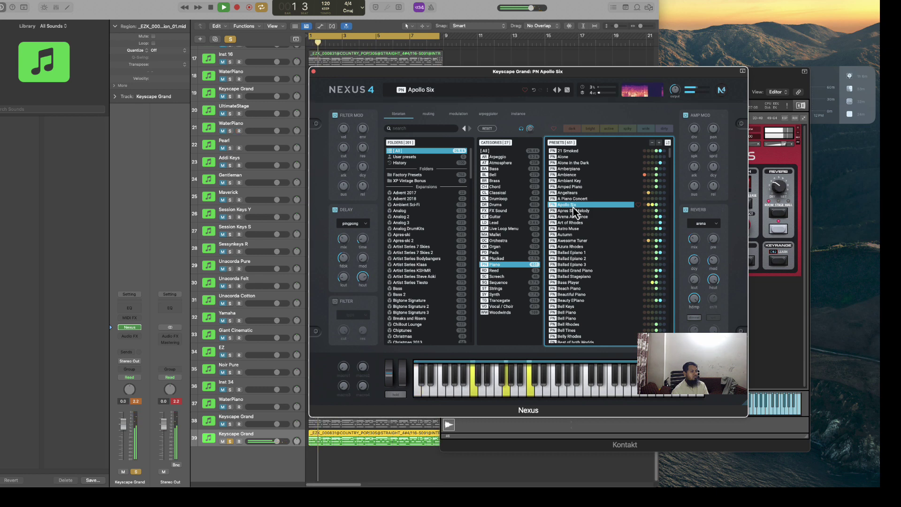
# Step: Filter the piano presets by bright and audition Clavinet, Digi Harpsichord, For A Nexus and Hypersaw Piano
pyautogui.click(590, 128)
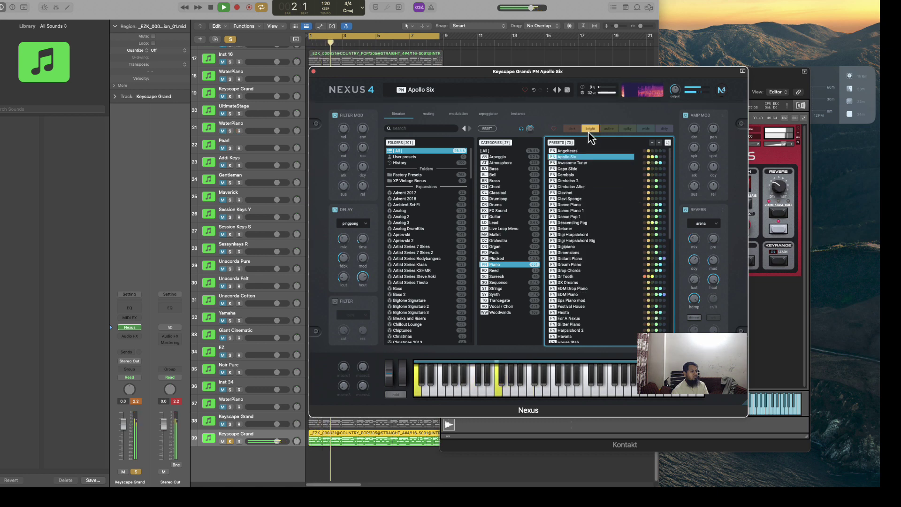
pyautogui.click(574, 192)
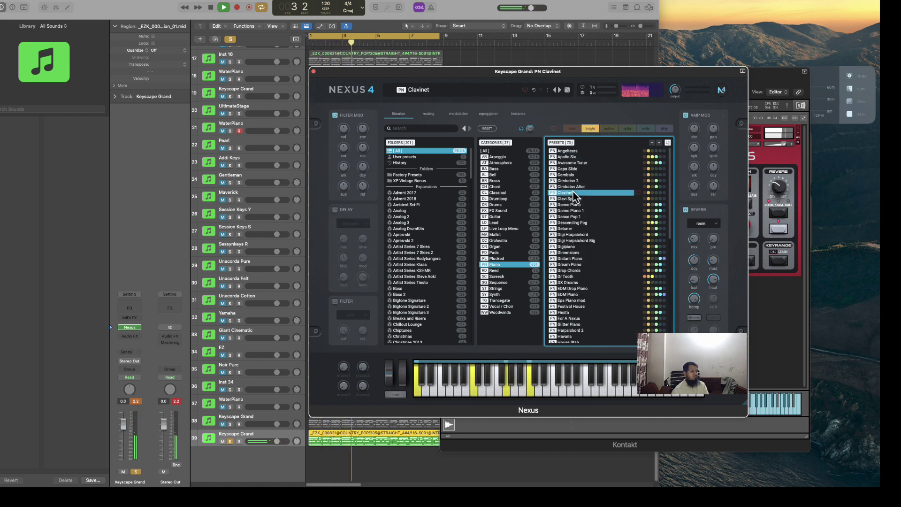
pyautogui.click(567, 234)
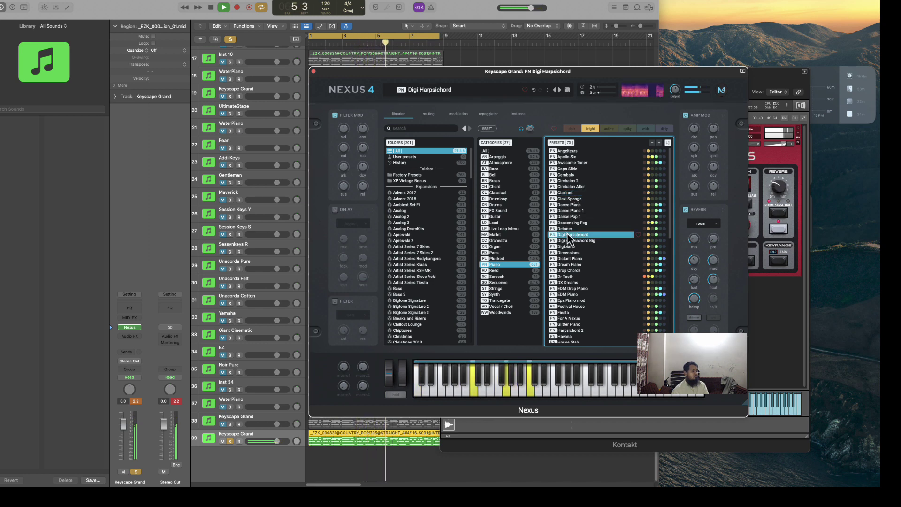
pyautogui.scroll(-3, 569, 236)
pyautogui.click(568, 266)
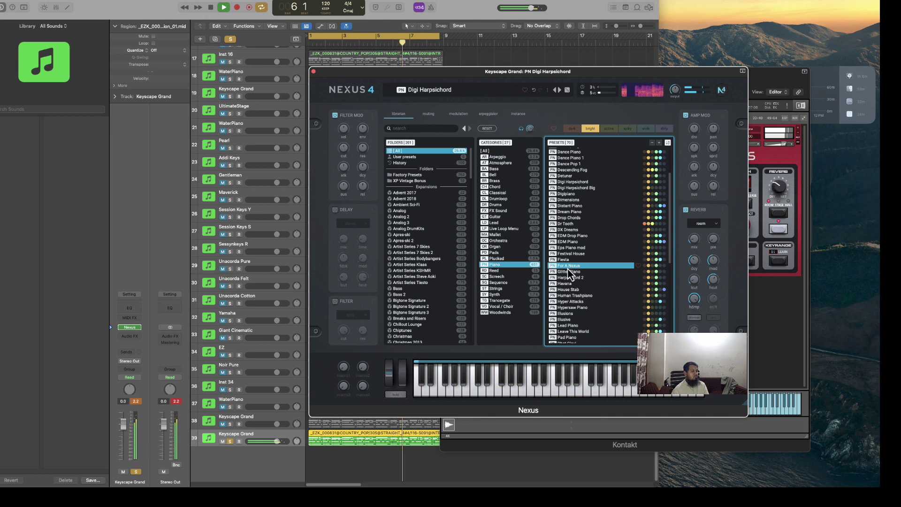
pyautogui.click(567, 308)
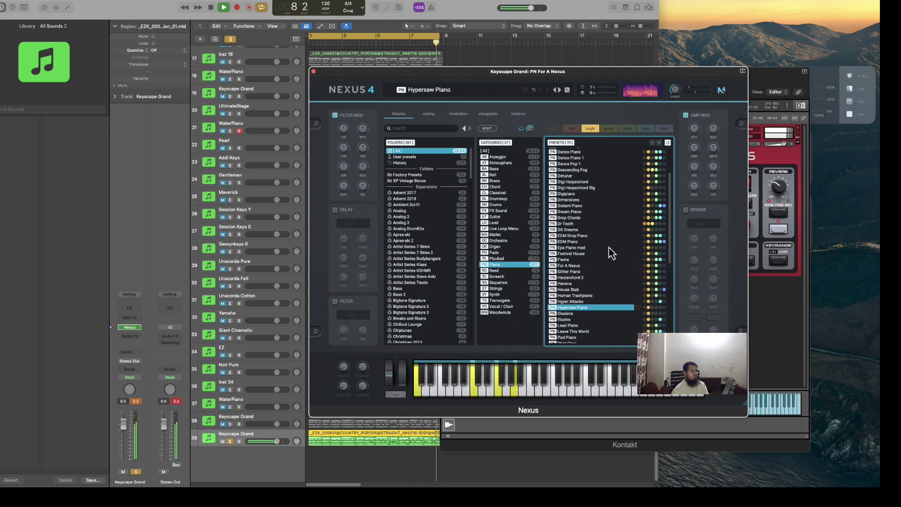
# Step: Filter the piano presets by the yellow sound tag instead and audition Descending Fog and Glasbubble
pyautogui.click(609, 129)
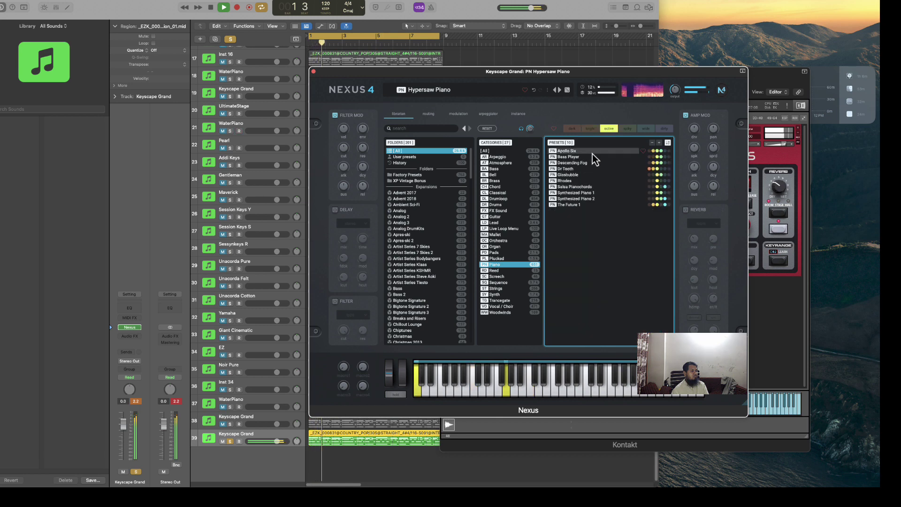
pyautogui.click(583, 162)
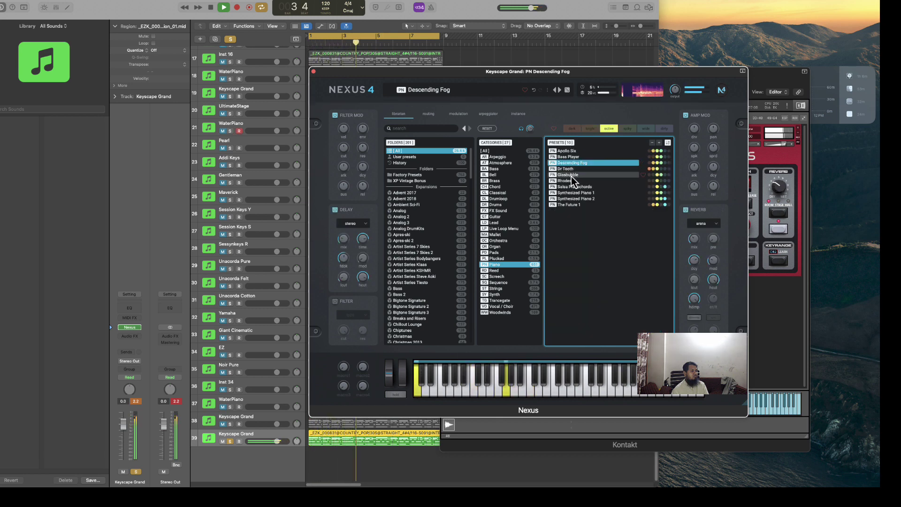
pyautogui.click(570, 175)
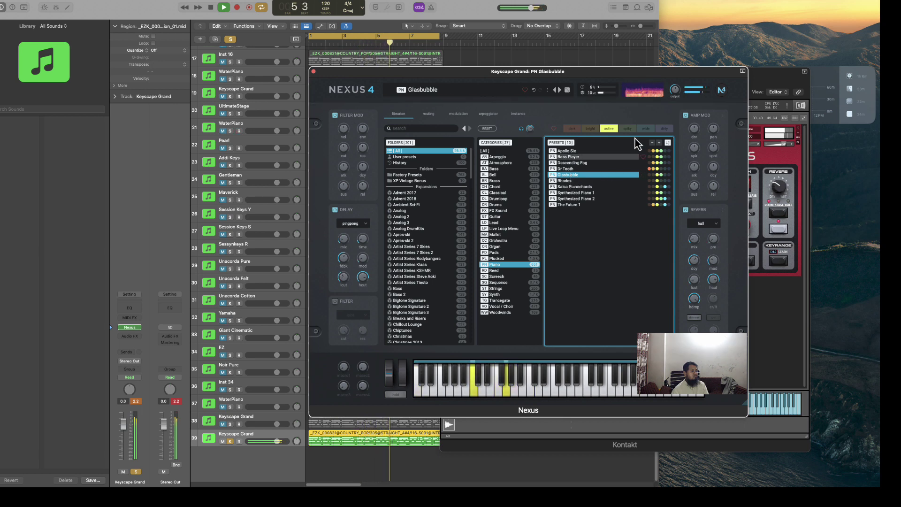
# Step: Filter the piano presets by the green sound tag and audition Flageolet 10th, Foster Child and G Piano
pyautogui.click(627, 128)
pyautogui.click(588, 179)
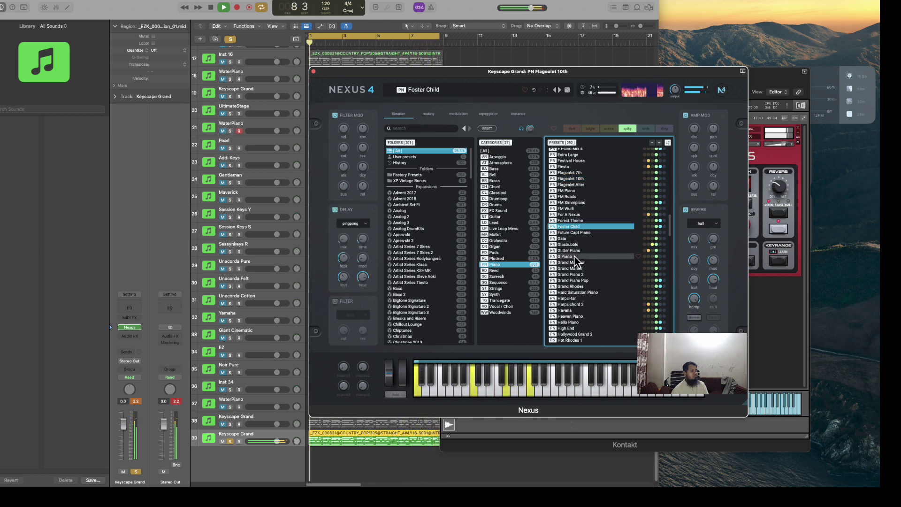
pyautogui.click(575, 256)
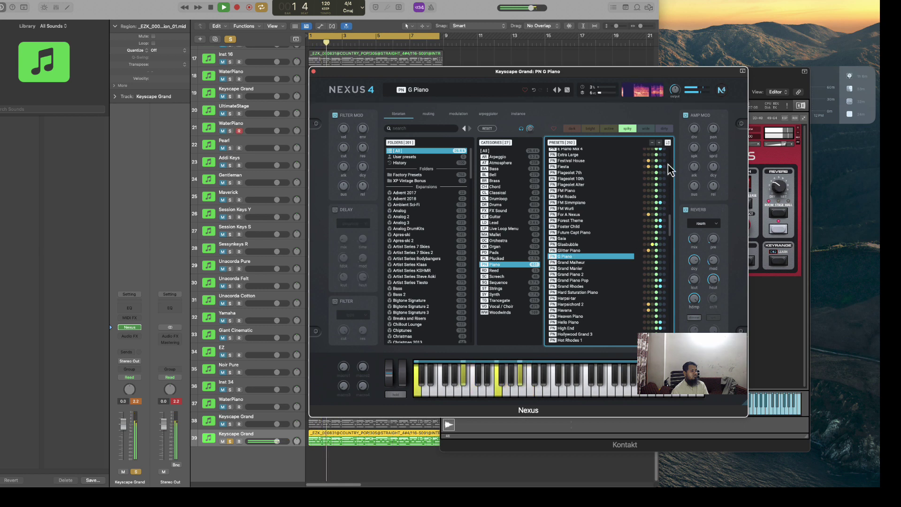
# Step: Filter the piano presets by wide and audition Ballad Grand Piano and Black Hole Piano
pyautogui.click(645, 128)
pyautogui.click(599, 194)
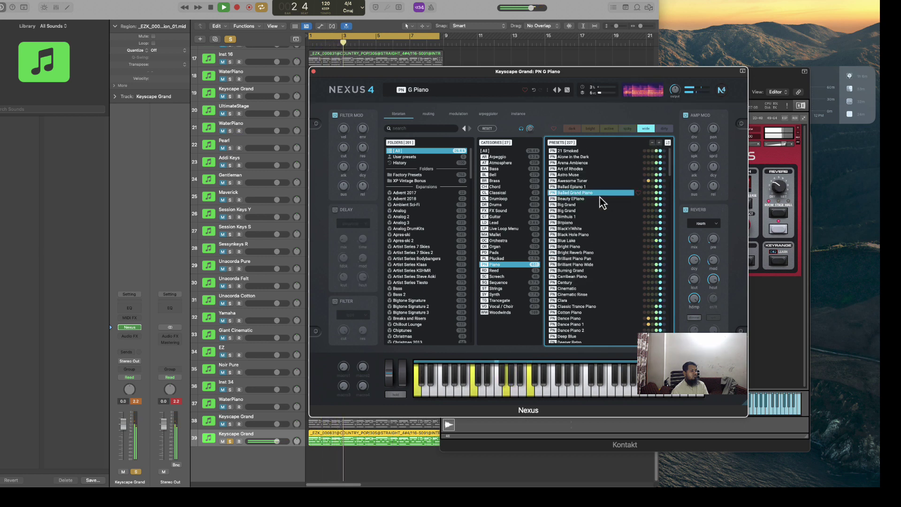
pyautogui.click(578, 236)
pyautogui.scroll(-2, 578, 239)
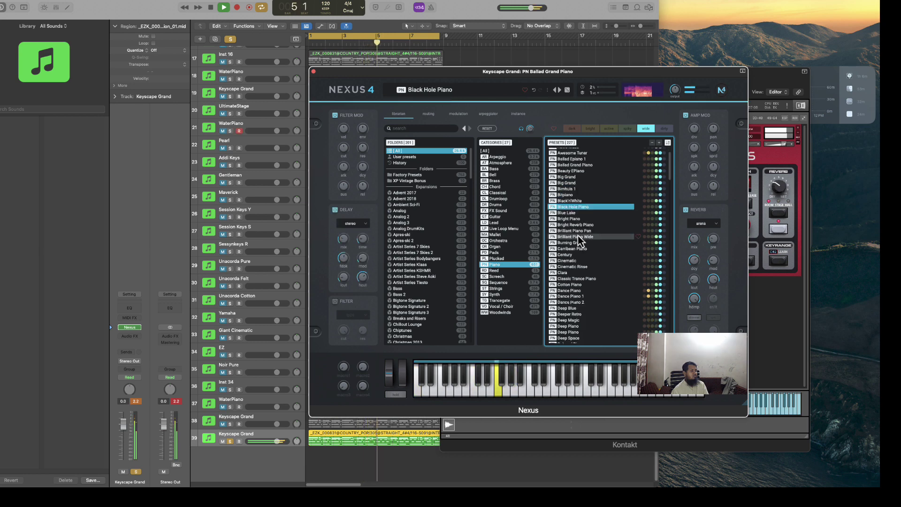
# Step: Audition the wide piano presets Deep Piano and White Keys, and load Yamaha C3 Grand Master
pyautogui.scroll(-3, 578, 241)
pyautogui.click(578, 280)
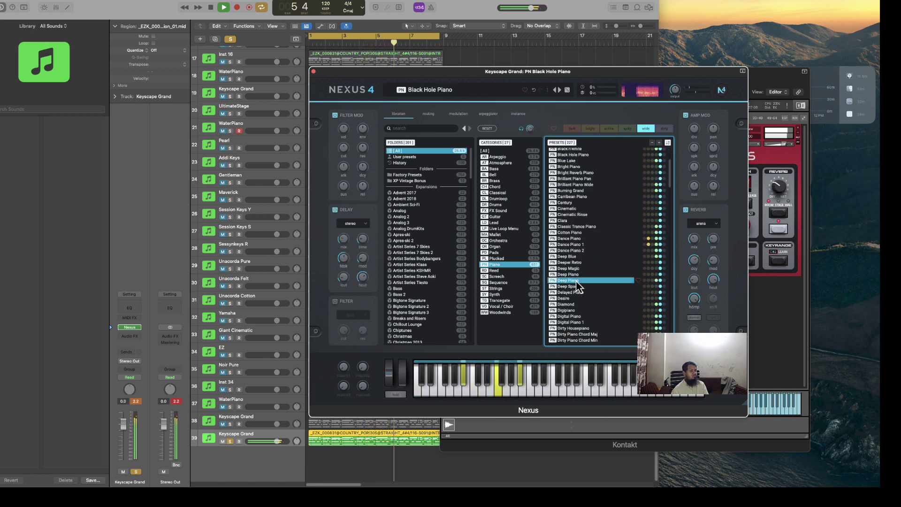
pyautogui.scroll(-3, 576, 284)
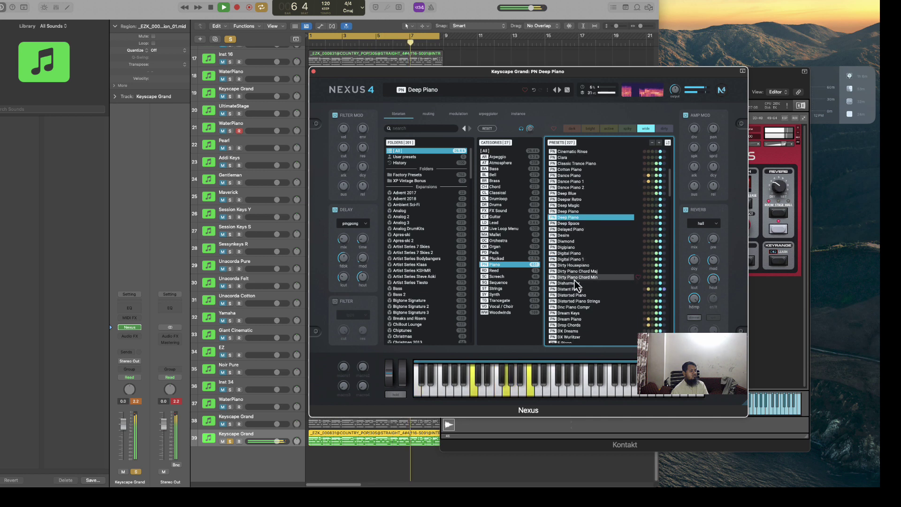
pyautogui.scroll(-15, 577, 284)
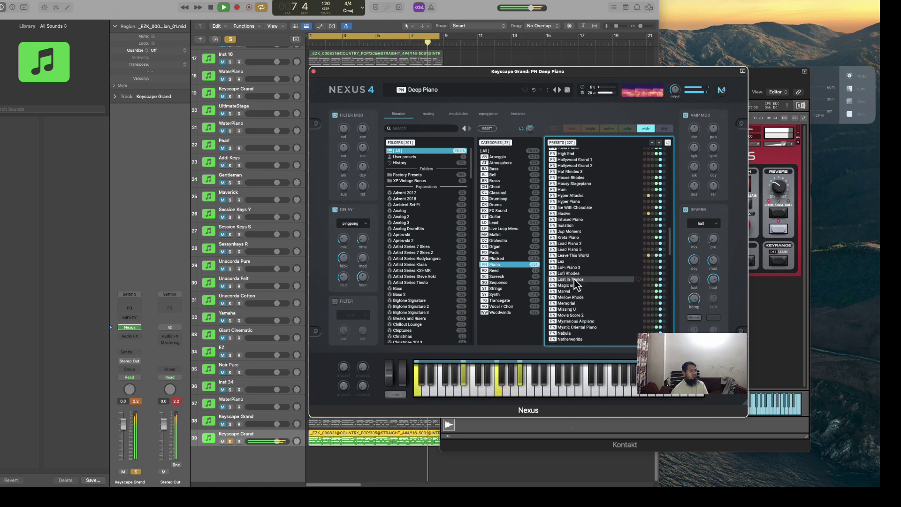
pyautogui.scroll(-15, 576, 284)
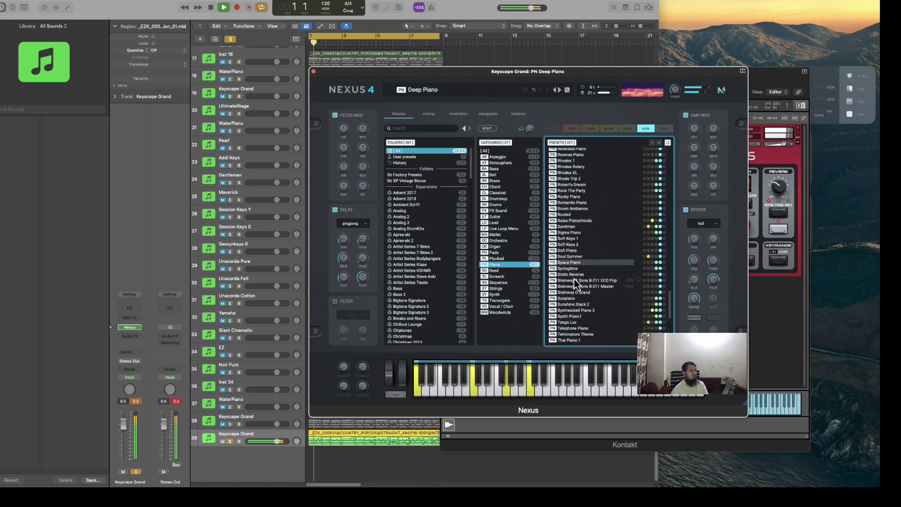
pyautogui.scroll(-8, 576, 284)
pyautogui.click(576, 280)
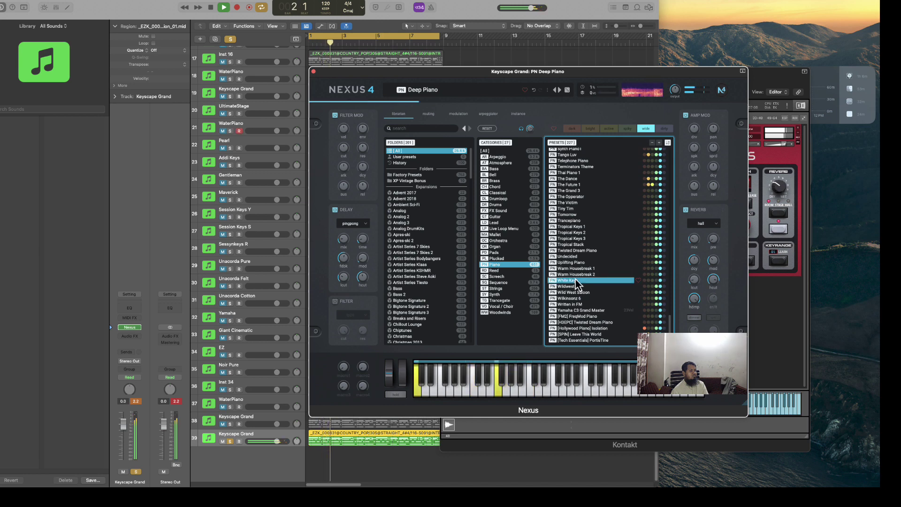
pyautogui.click(571, 311)
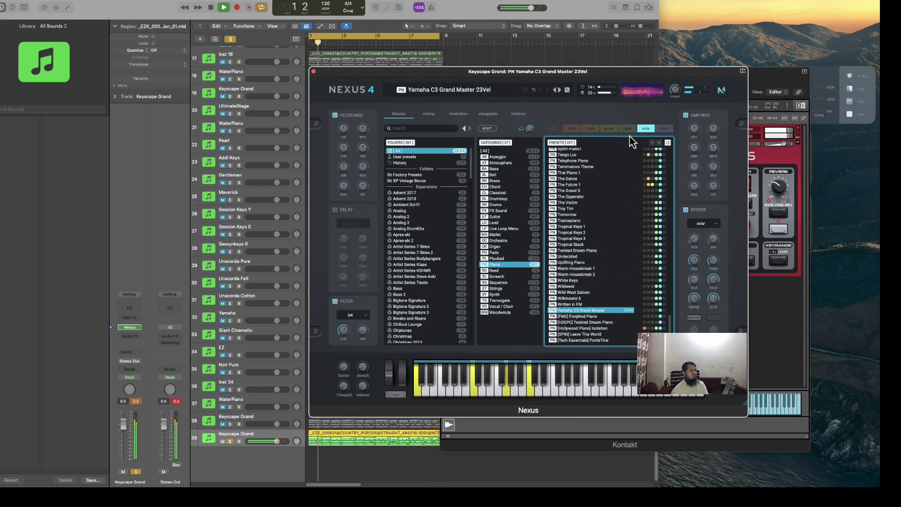
# Step: Switch the piano preset filter from wide to bright, and finally to dark
pyautogui.click(607, 129)
pyautogui.click(608, 129)
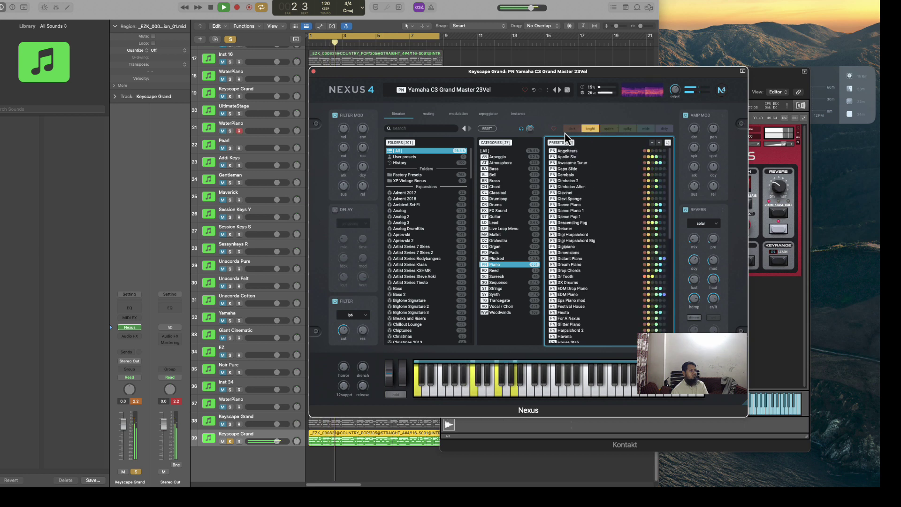
pyautogui.click(571, 129)
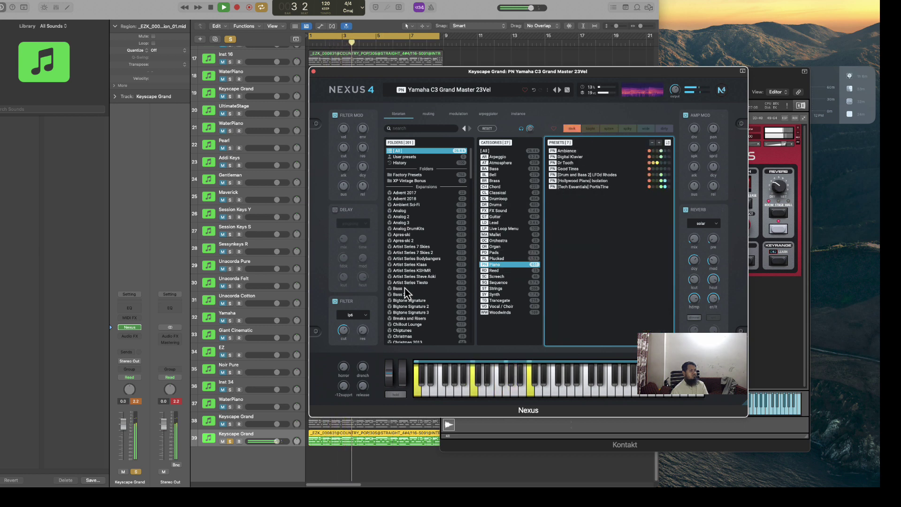
# Step: Close the Nexus and Kontakt plug-in windows and stop playback
pyautogui.click(313, 72)
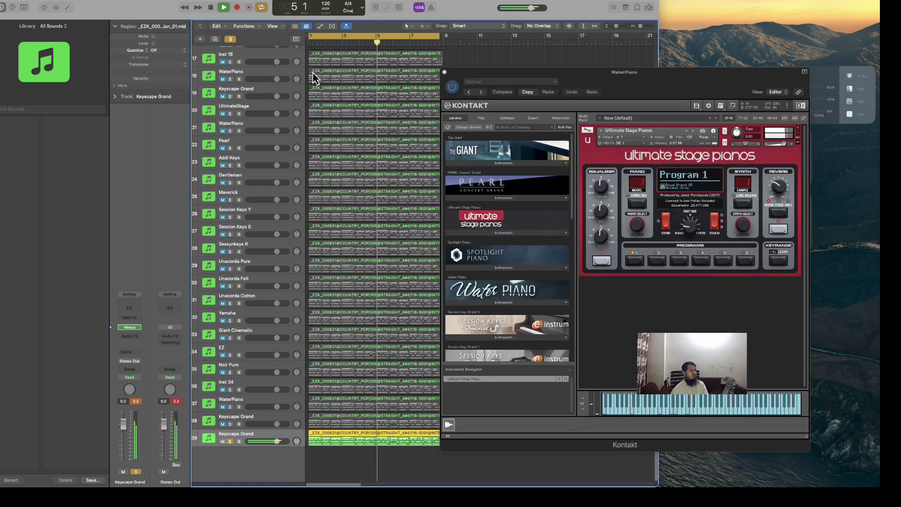
pyautogui.click(444, 72)
pyautogui.press('space')
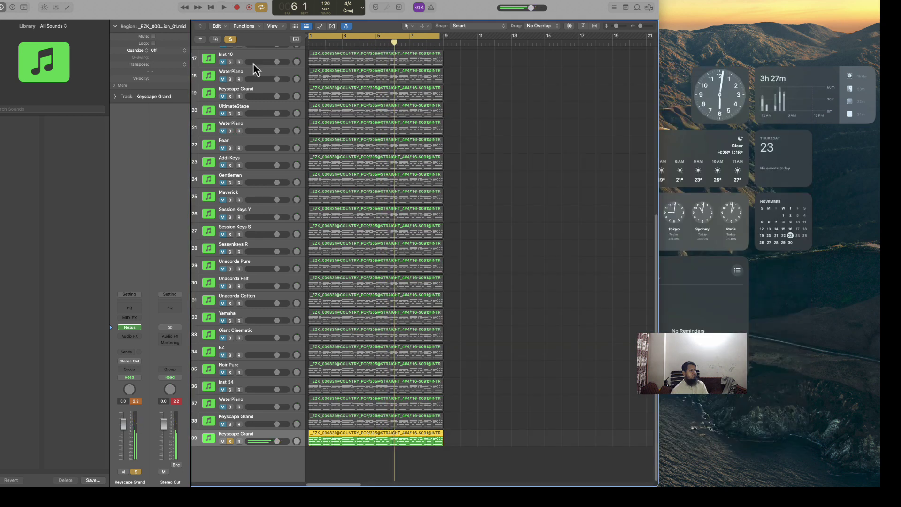
# Step: Solo tracks 17 through 38 along with the already soloed track 39, and play them all together briefly
pyautogui.moveTo(230, 62); pyautogui.dragTo(240, 426)
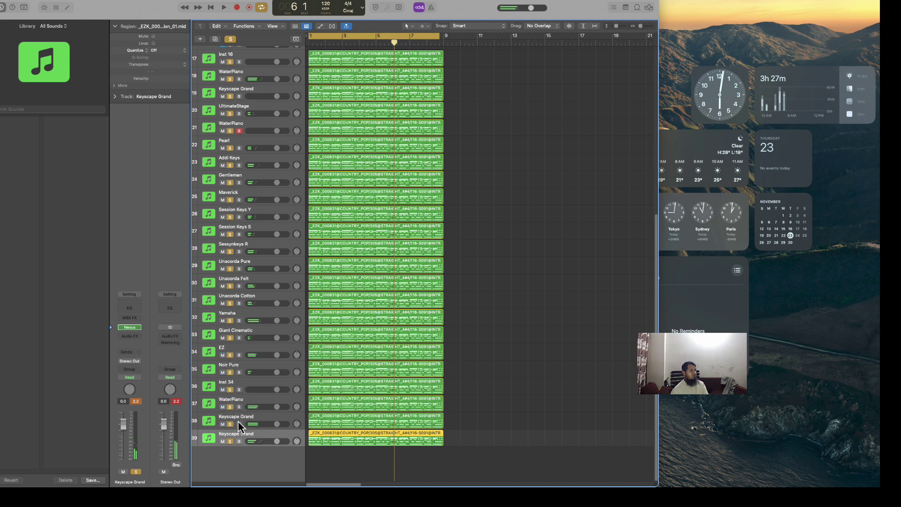
pyautogui.press('space')
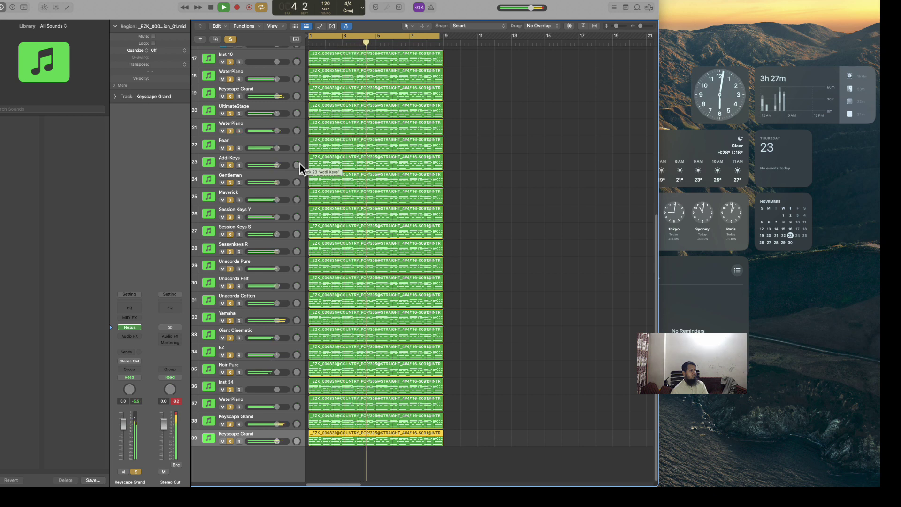
pyautogui.press('space')
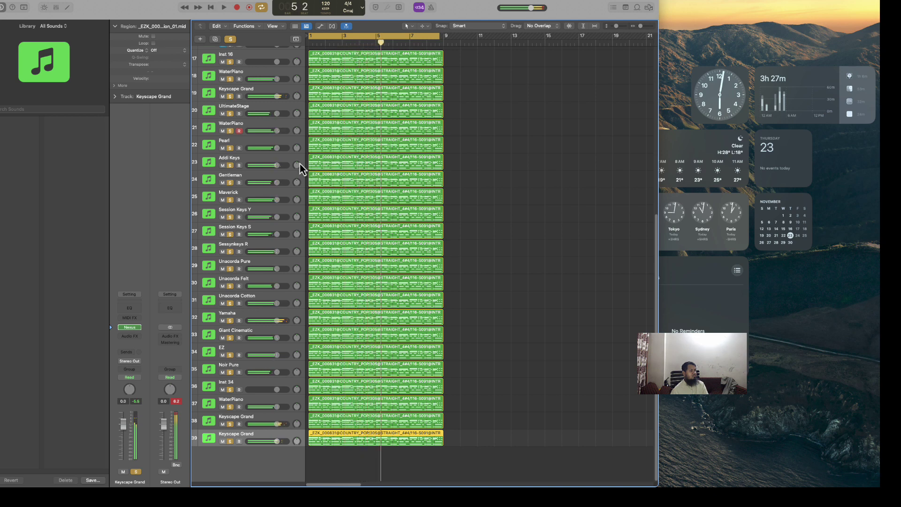